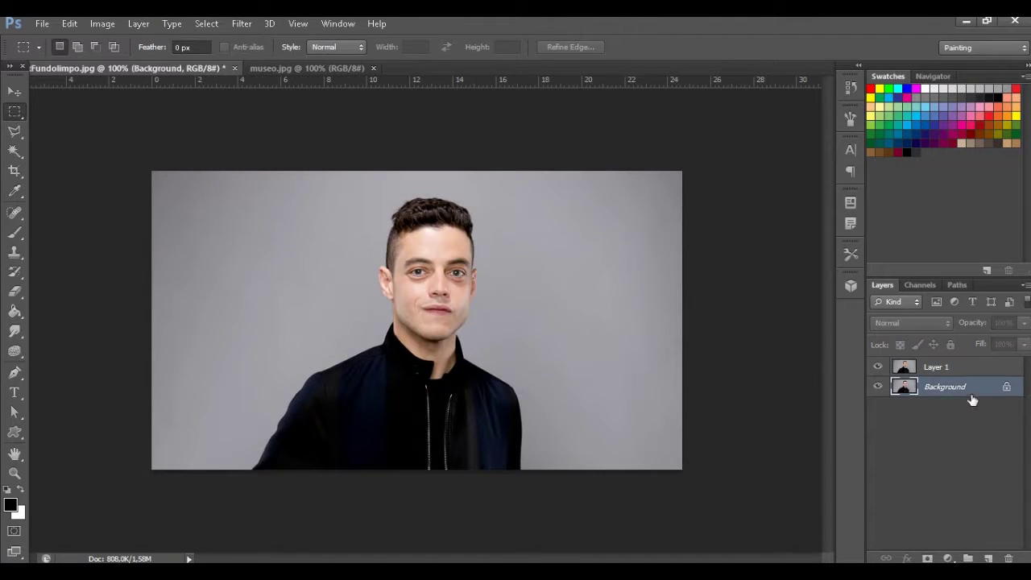
Delete the Background layer and add a red-filled Layer 2 beneath Layer 1
{"action": "key", "text": "Return"}
{"action": "left_click", "coordinate": [988, 557]}
{"action": "left_click_drag", "start_coordinate": [934, 366], "coordinate": [935, 396]}
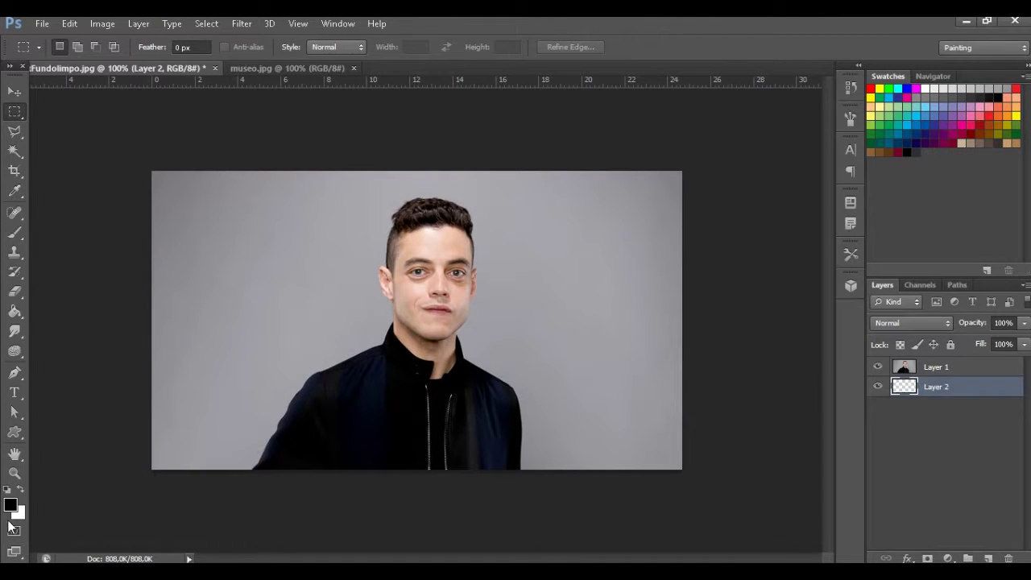
{"action": "left_click", "coordinate": [12, 505]}
{"action": "left_click", "coordinate": [1017, 242]}
{"action": "key", "text": "g"}
{"action": "left_click", "coordinate": [319, 302]}
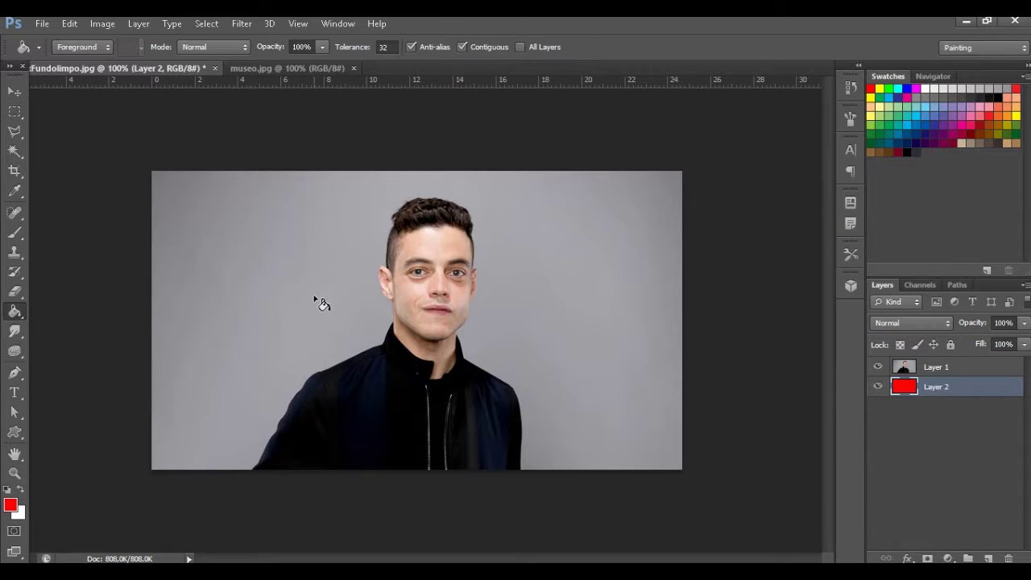
Magic Wand-select and delete the grey background on Layer 1, then hide the red layer
{"action": "left_click", "coordinate": [14, 151]}
{"action": "key", "text": "alt+bracketright"}
{"action": "left_click", "coordinate": [301, 322]}
{"action": "left_click", "coordinate": [557, 453], "text": "shift"}
{"action": "left_click", "coordinate": [155, 179], "text": "shift"}
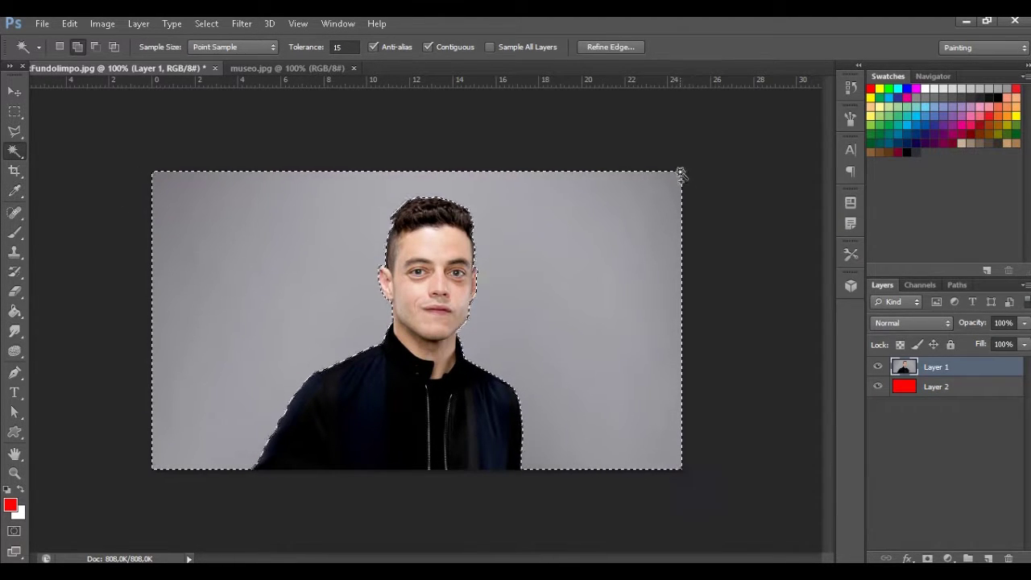
{"action": "key", "text": "Delete"}
{"action": "key", "text": "ctrl+d"}
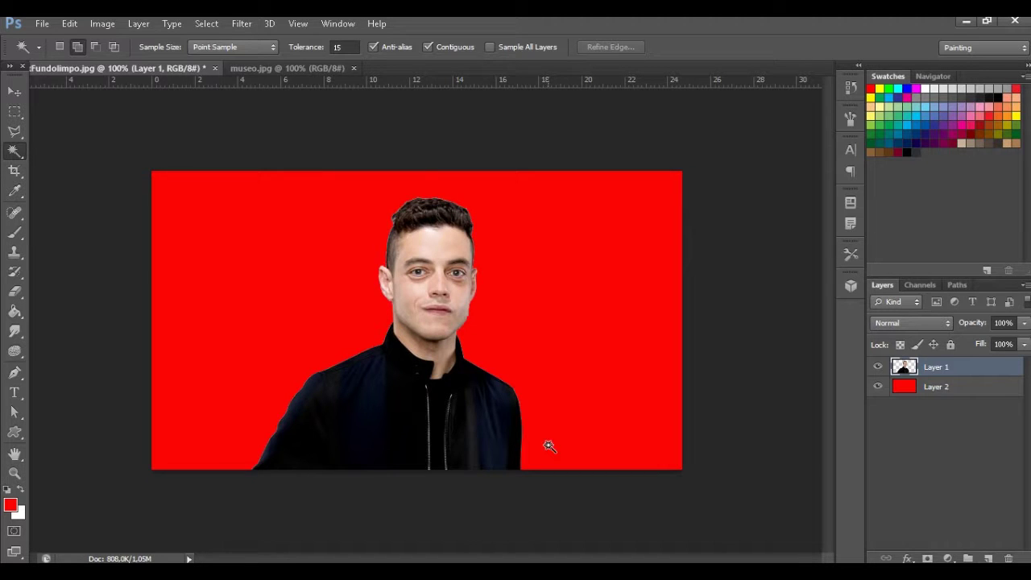
{"action": "left_click", "coordinate": [878, 388]}
{"action": "left_click", "coordinate": [42, 24]}
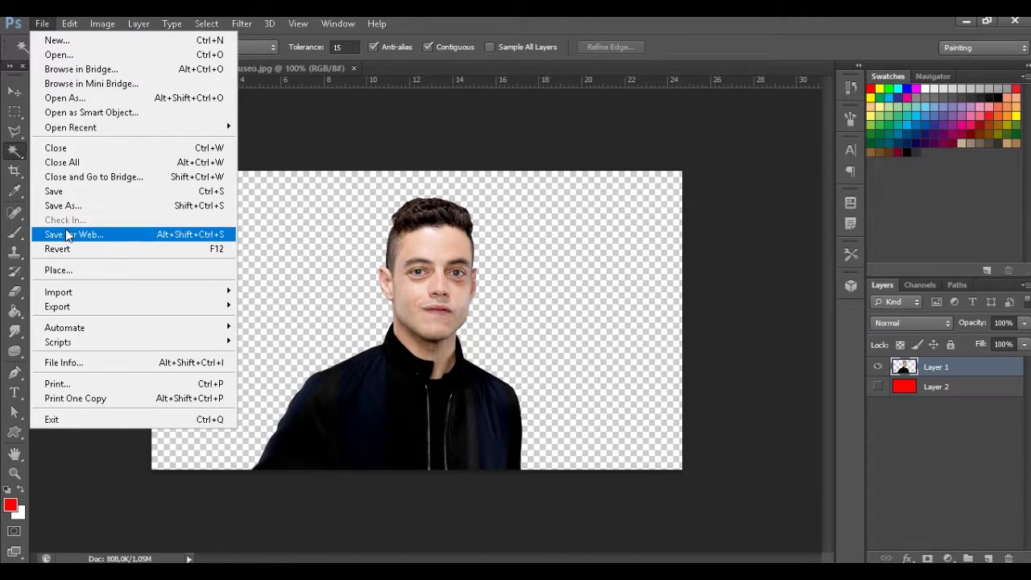
Export a transparent PNG-24 as malek-Transp.png, then add a layer mask to museo's Layer 1
{"action": "left_click", "coordinate": [66, 230]}
{"action": "left_click", "coordinate": [761, 49]}
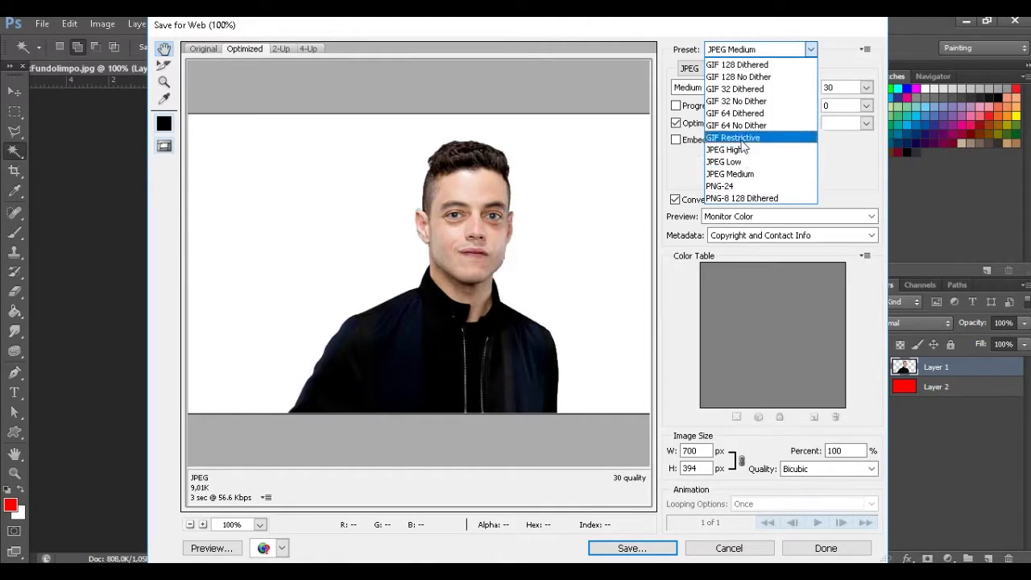
{"action": "left_click", "coordinate": [745, 193]}
{"action": "left_click", "coordinate": [676, 87]}
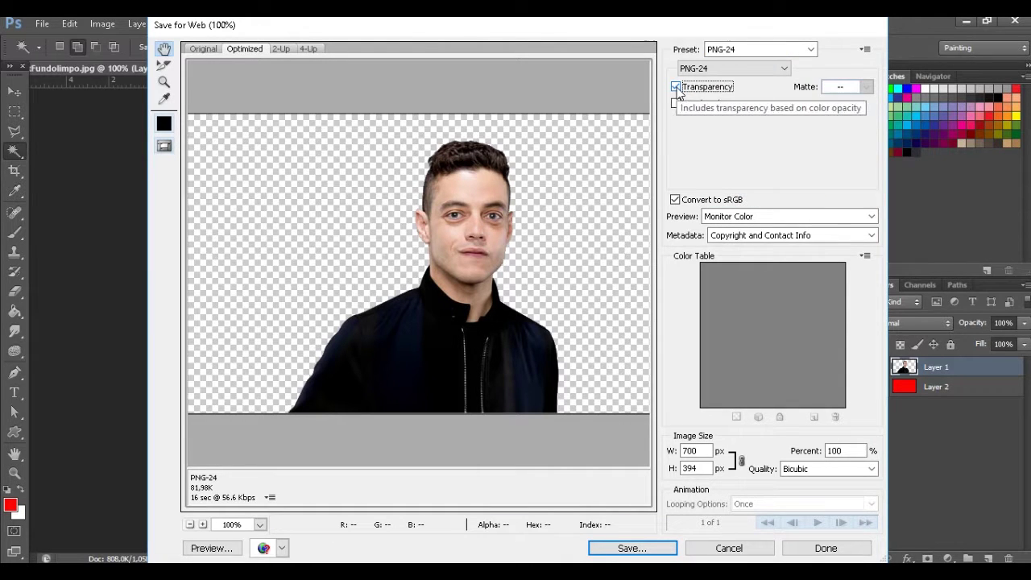
{"action": "left_click", "coordinate": [676, 87]}
{"action": "left_click", "coordinate": [639, 550]}
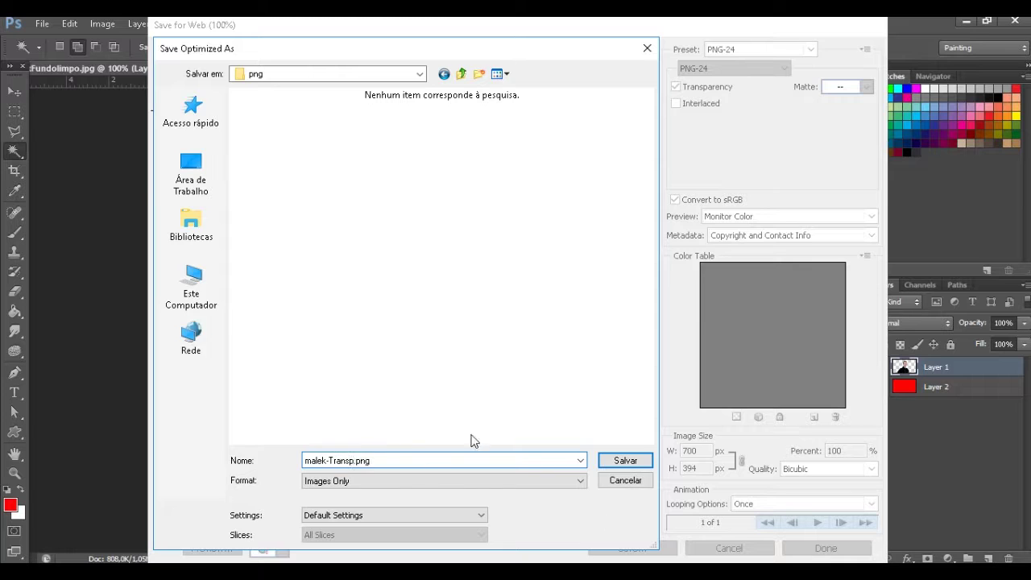
{"action": "left_click", "coordinate": [625, 460]}
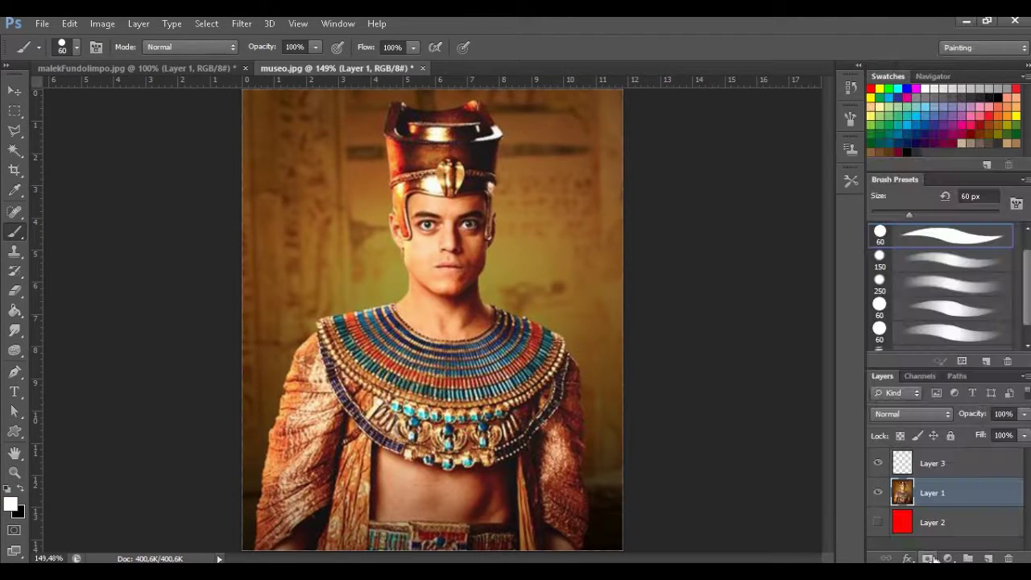
{"action": "left_click", "coordinate": [929, 558]}
Paint black on Layer 1's mask to hide the golden backdrop around the head
{"action": "left_click_drag", "start_coordinate": [270, 178], "coordinate": [291, 145]}
{"action": "key", "text": "x"}
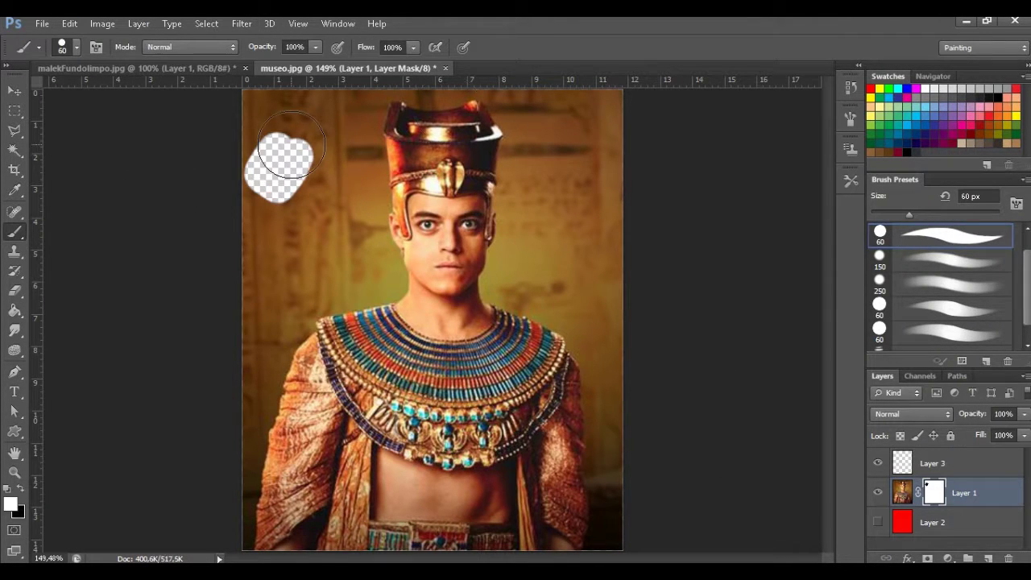
{"action": "mouse_move", "coordinate": [398, 136]}
{"action": "left_mouse_down"}
{"action": "mouse_move", "coordinate": [306, 101]}
{"action": "mouse_move", "coordinate": [346, 121]}
{"action": "mouse_move", "coordinate": [261, 150]}
{"action": "mouse_move", "coordinate": [357, 191]}
{"action": "mouse_move", "coordinate": [258, 317]}
{"action": "mouse_move", "coordinate": [242, 516]}
{"action": "left_mouse_up"}
{"action": "mouse_move", "coordinate": [604, 129]}
{"action": "left_mouse_down"}
{"action": "mouse_move", "coordinate": [564, 104]}
{"action": "mouse_move", "coordinate": [528, 111]}
{"action": "mouse_move", "coordinate": [548, 274]}
{"action": "mouse_move", "coordinate": [593, 288]}
{"action": "mouse_move", "coordinate": [575, 295]}
{"action": "mouse_move", "coordinate": [612, 463]}
{"action": "left_mouse_up"}
Zoom in and brush away the olive strips beside the shoulder, collar and neck
{"action": "key", "text": "z"}
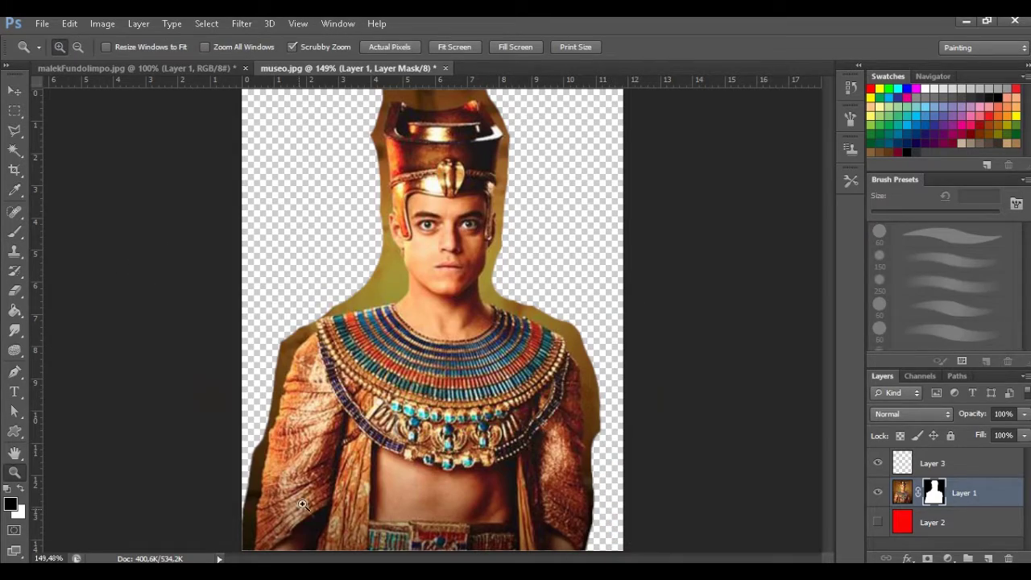
{"action": "left_click", "coordinate": [330, 461]}
{"action": "left_click_drag", "start_coordinate": [192, 396], "coordinate": [213, 323]}
{"action": "key", "text": "b"}
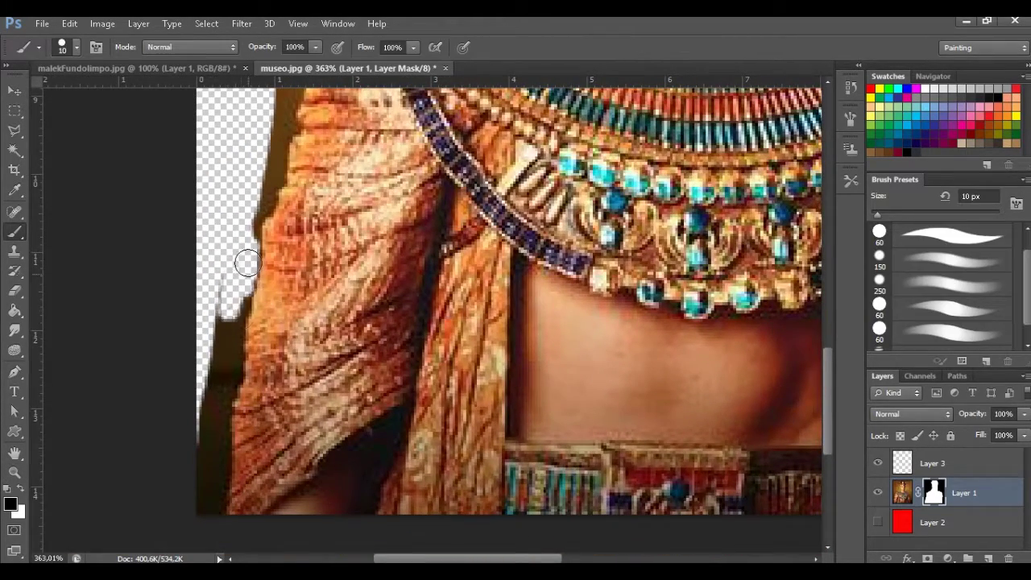
{"action": "mouse_move", "coordinate": [229, 395]}
{"action": "left_mouse_down"}
{"action": "mouse_move", "coordinate": [212, 274]}
{"action": "mouse_move", "coordinate": [203, 325]}
{"action": "left_mouse_up"}
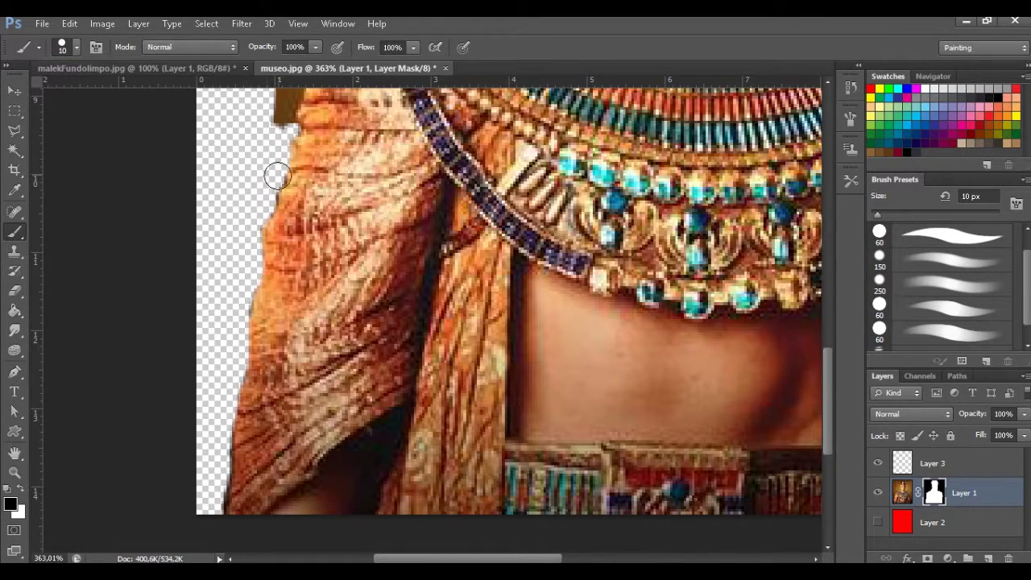
{"action": "left_click_drag", "start_coordinate": [830, 367], "coordinate": [830, 290]}
{"action": "mouse_move", "coordinate": [295, 398]}
{"action": "left_mouse_down"}
{"action": "mouse_move", "coordinate": [333, 277]}
{"action": "mouse_move", "coordinate": [305, 349]}
{"action": "left_mouse_up"}
{"action": "left_click_drag", "start_coordinate": [428, 232], "coordinate": [534, 216]}
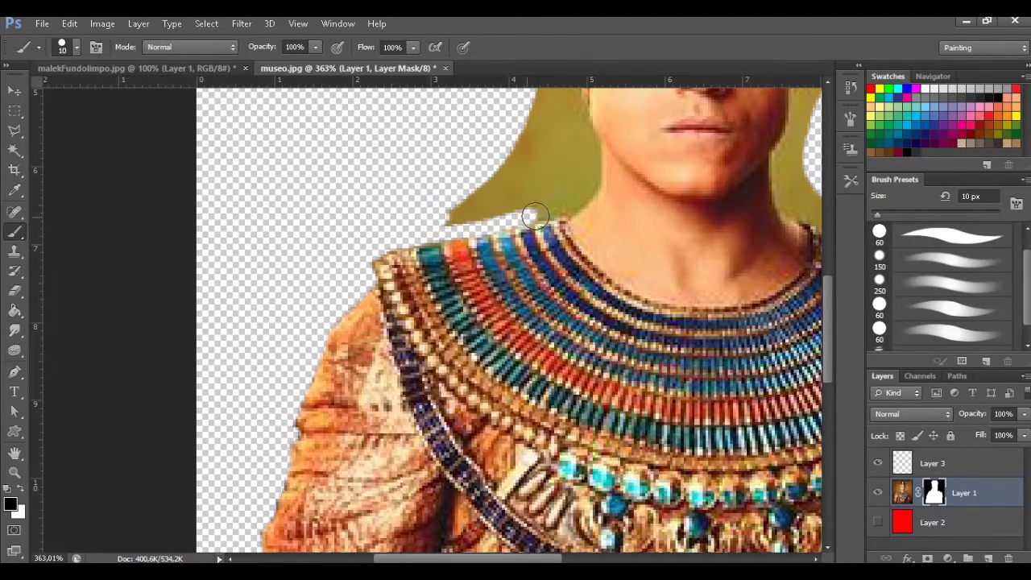
{"action": "mouse_move", "coordinate": [580, 178]}
{"action": "left_mouse_down"}
{"action": "mouse_move", "coordinate": [502, 168]}
{"action": "mouse_move", "coordinate": [554, 134]}
{"action": "left_mouse_up"}
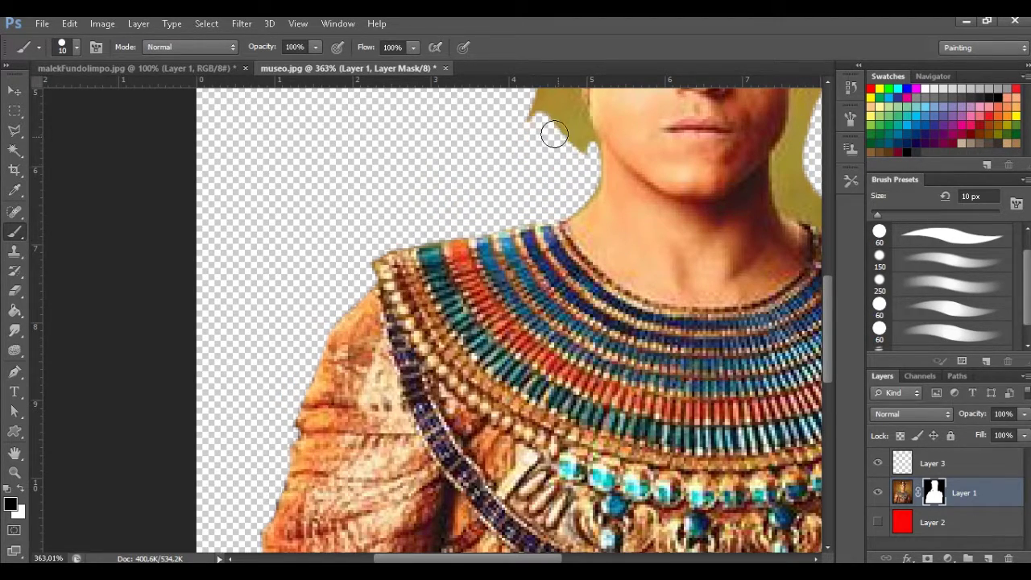
{"action": "scroll", "coordinate": [829, 302], "scroll_direction": "down", "scroll_amount": 5}
Mask away the olive fringe along the shoulder and neck edges
{"action": "scroll", "coordinate": [564, 290], "scroll_direction": "right", "scroll_amount": 5}
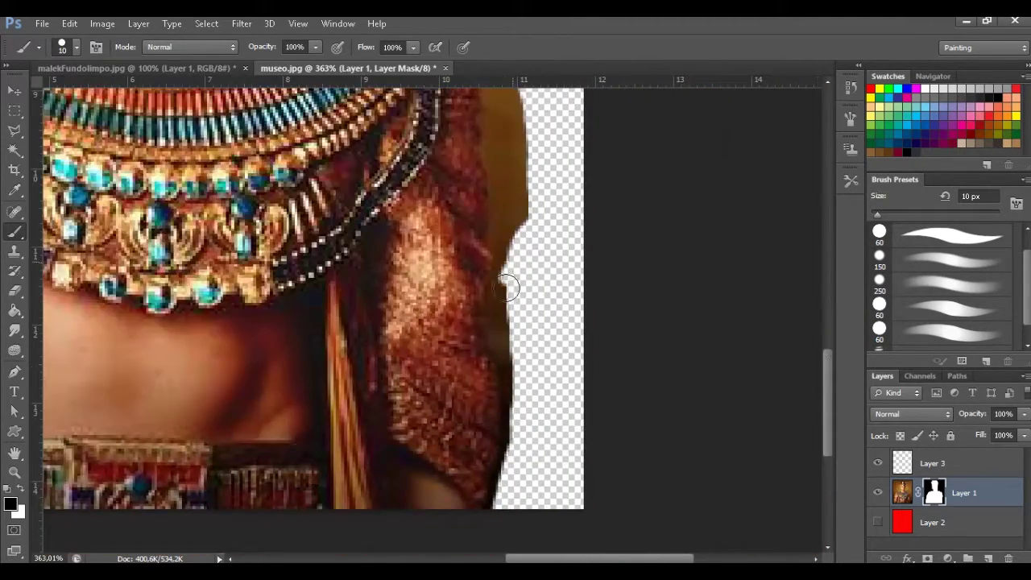
{"action": "scroll", "coordinate": [832, 328], "scroll_direction": "up", "scroll_amount": 3}
{"action": "left_click_drag", "start_coordinate": [493, 226], "coordinate": [497, 500]}
{"action": "left_click_drag", "start_coordinate": [527, 212], "coordinate": [513, 380]}
{"action": "scroll", "coordinate": [513, 380], "scroll_direction": "up", "scroll_amount": 3}
{"action": "left_click_drag", "start_coordinate": [437, 272], "coordinate": [461, 346]}
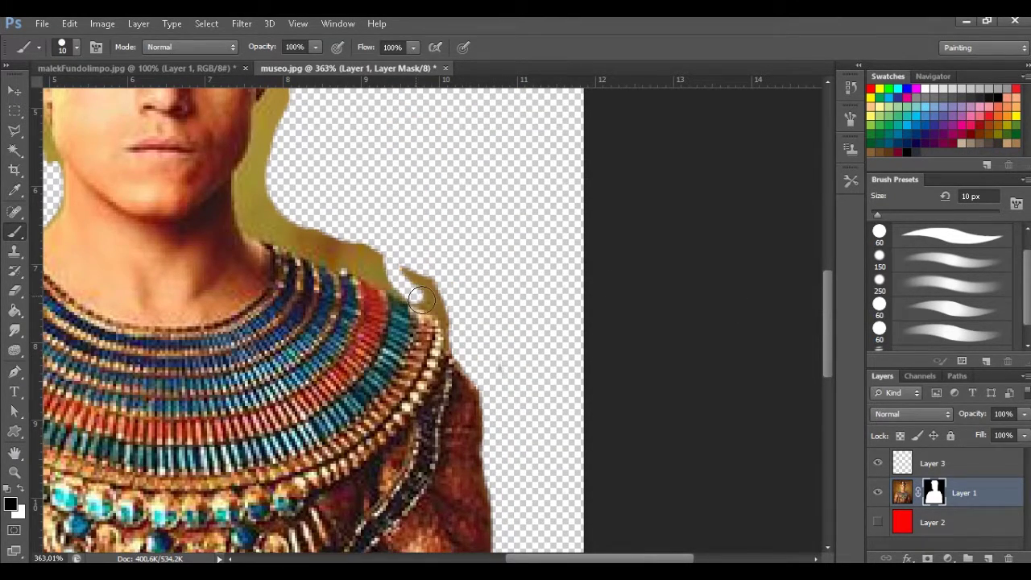
{"action": "left_click_drag", "start_coordinate": [421, 300], "coordinate": [451, 362]}
{"action": "left_click_drag", "start_coordinate": [249, 217], "coordinate": [304, 247]}
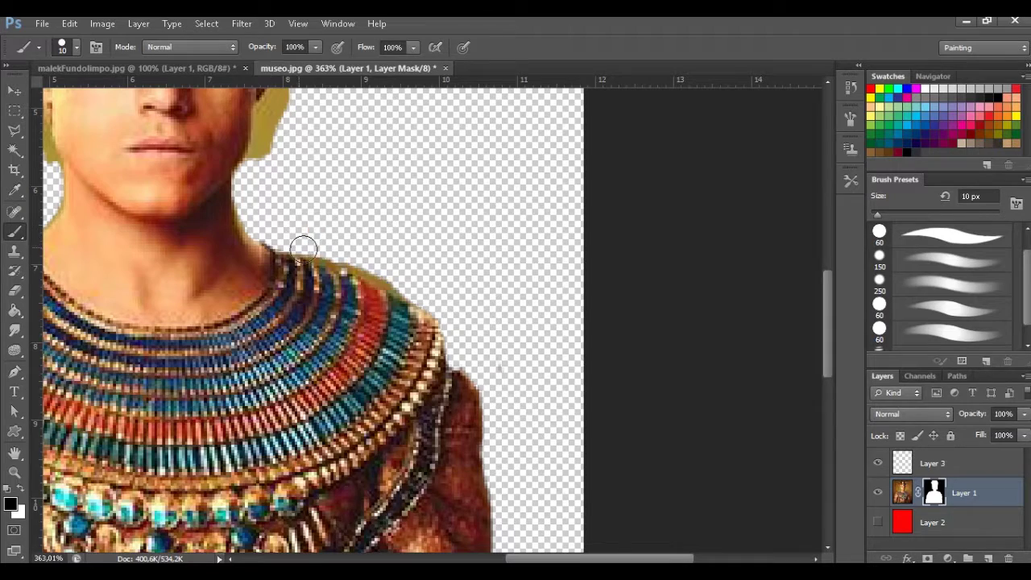
Mask the remaining backdrop beside and above the headdress and below the ear
{"action": "scroll", "coordinate": [396, 278], "scroll_direction": "up", "scroll_amount": 4}
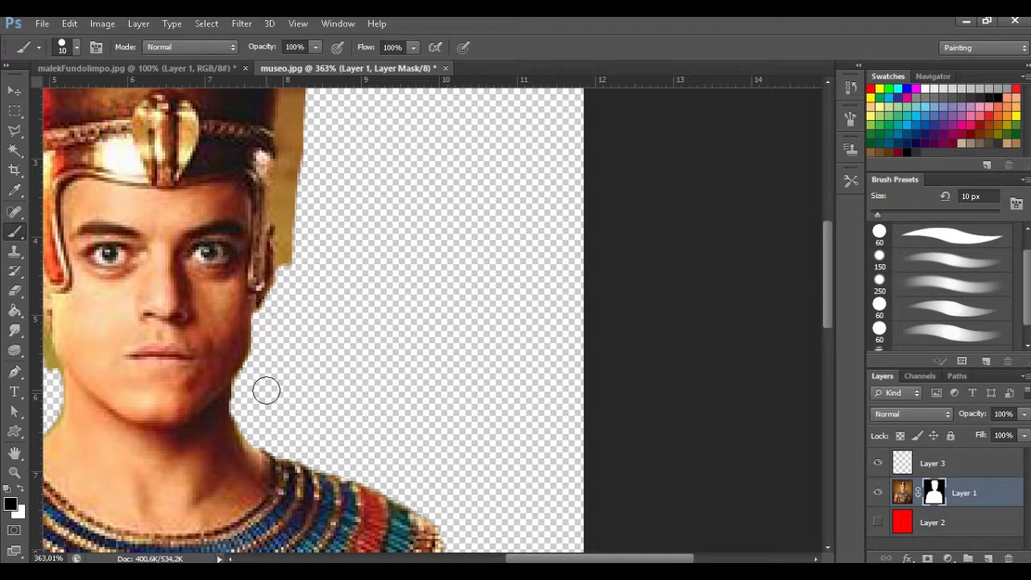
{"action": "scroll", "coordinate": [816, 294], "scroll_direction": "up", "scroll_amount": 3}
{"action": "key", "text": "x"}
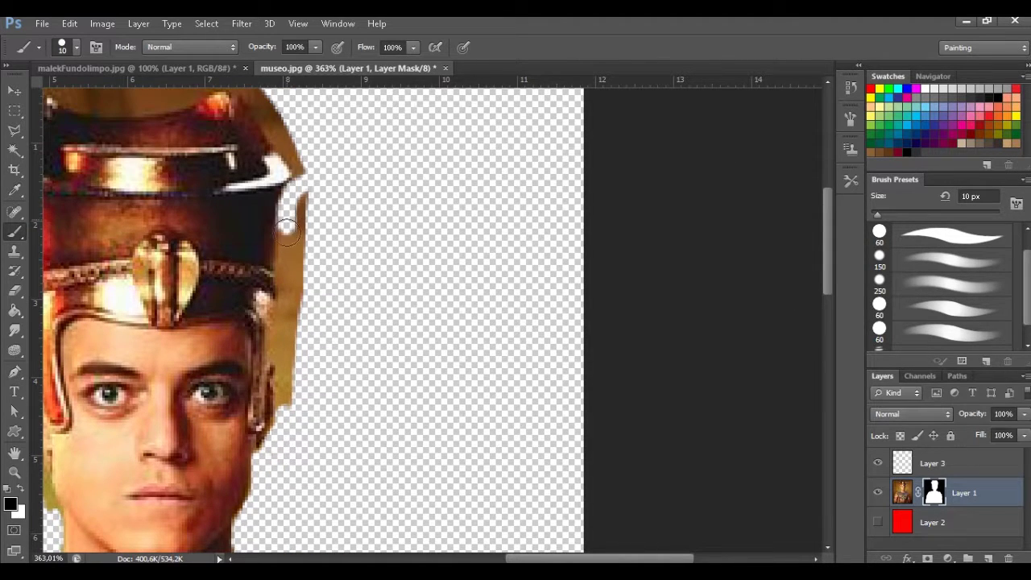
{"action": "left_click_drag", "start_coordinate": [286, 223], "coordinate": [297, 277]}
{"action": "mouse_move", "coordinate": [332, 179]}
{"action": "left_mouse_down"}
{"action": "mouse_move", "coordinate": [549, 223]}
{"action": "mouse_move", "coordinate": [590, 178]}
{"action": "left_mouse_up"}
{"action": "left_click_drag", "start_coordinate": [274, 427], "coordinate": [261, 446]}
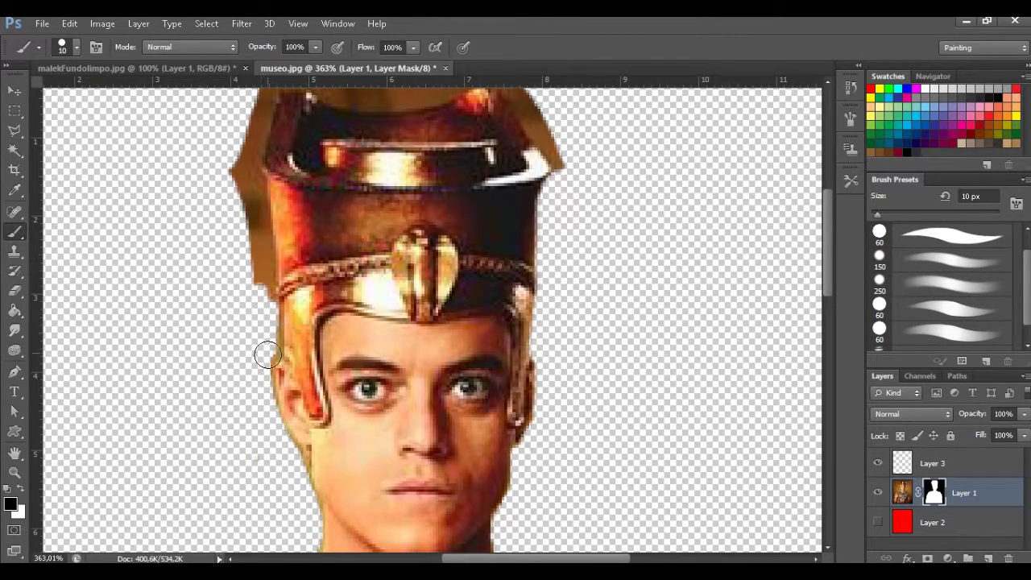
{"action": "left_click_drag", "start_coordinate": [829, 271], "coordinate": [830, 222]}
{"action": "mouse_move", "coordinate": [291, 290]}
{"action": "left_mouse_down"}
{"action": "mouse_move", "coordinate": [354, 286]}
{"action": "mouse_move", "coordinate": [402, 307]}
{"action": "mouse_move", "coordinate": [454, 278]}
{"action": "left_mouse_up"}
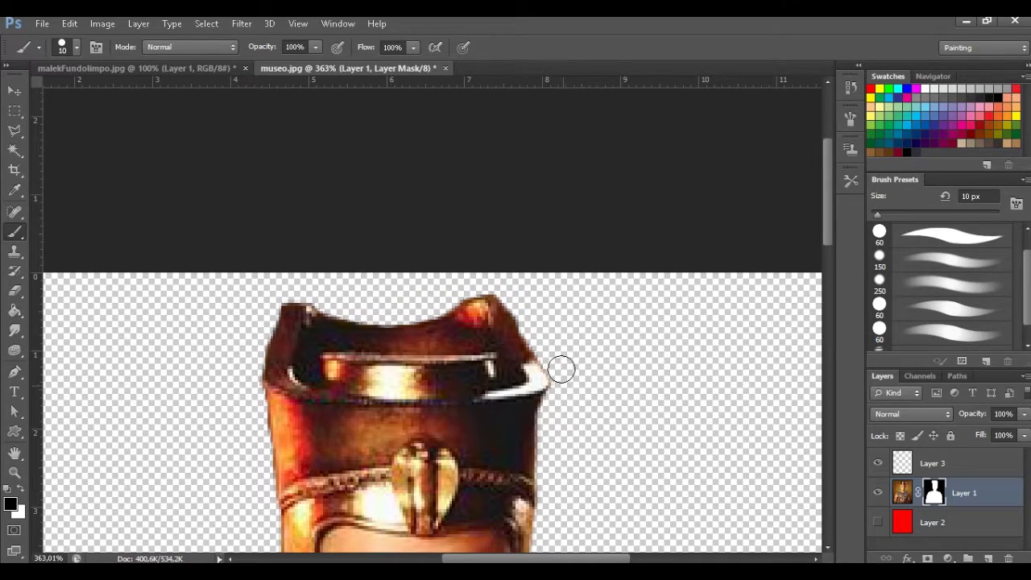
Show the red Layer 2 behind the pharaoh and zoom out to check the edges
{"action": "left_click_drag", "start_coordinate": [830, 236], "coordinate": [830, 409]}
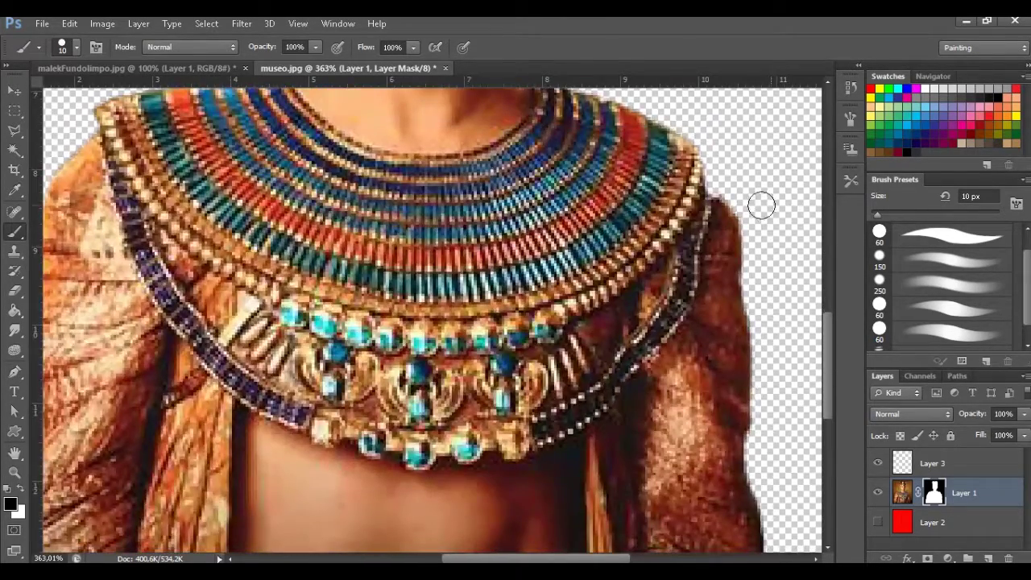
{"action": "left_click", "coordinate": [877, 522]}
{"action": "key", "text": "z"}
{"action": "left_click_drag", "start_coordinate": [725, 355], "coordinate": [636, 344]}
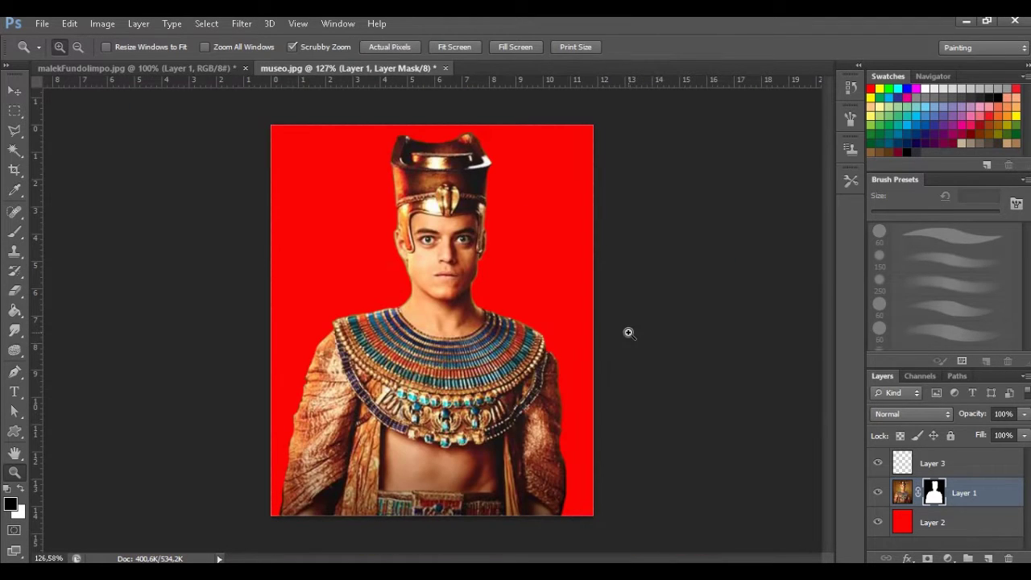
Apply the layer mask to the pharaoh layer and hide the red layer
{"action": "right_click", "coordinate": [937, 497]}
{"action": "left_click", "coordinate": [904, 379]}
{"action": "left_click", "coordinate": [878, 522]}
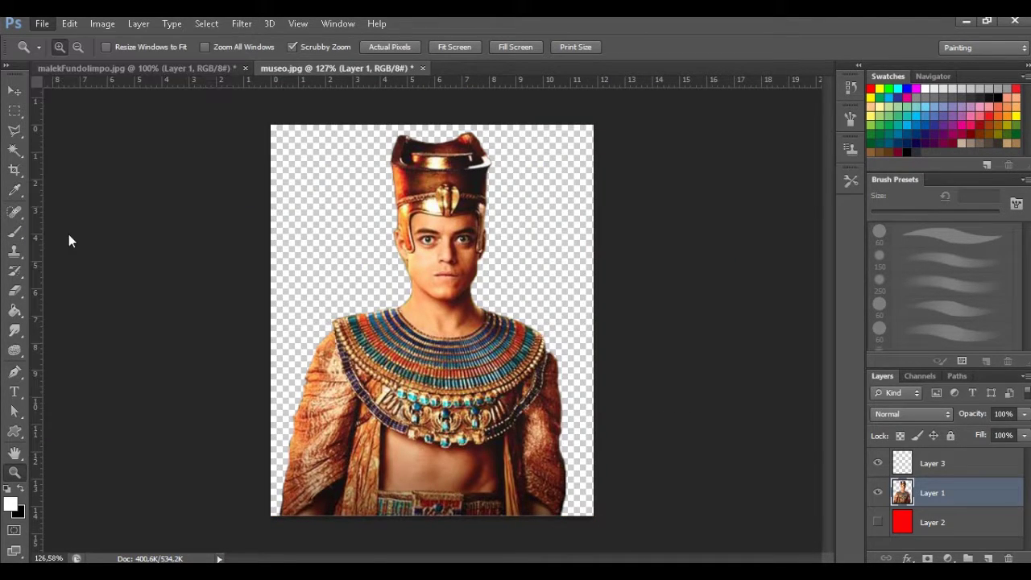
Save for Web as PNG-24 named malek-transp-farao.png
{"action": "key", "text": "ctrl+alt+shift+s"}
{"action": "left_click", "coordinate": [632, 548]}
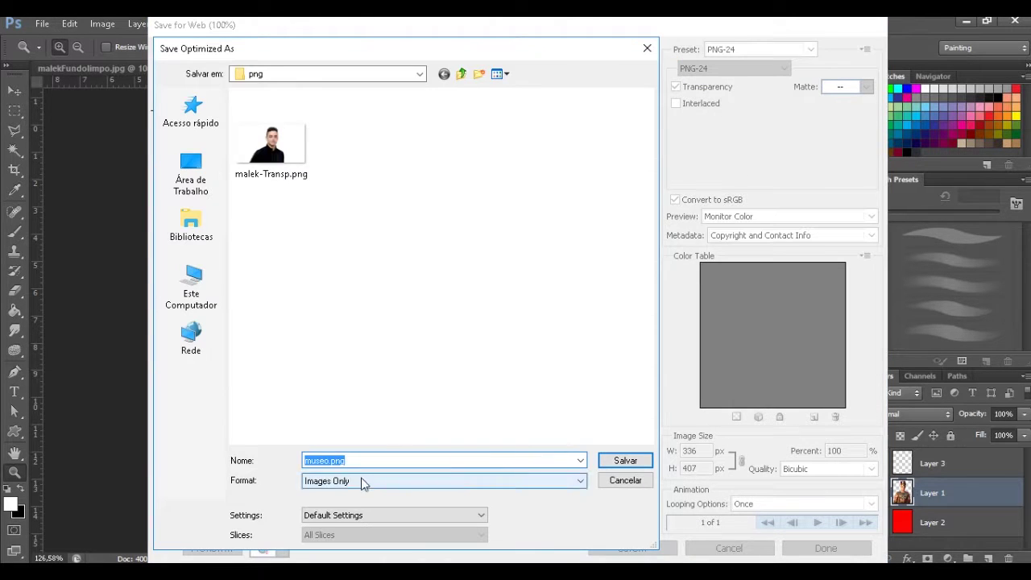
{"action": "left_click", "coordinate": [330, 461]}
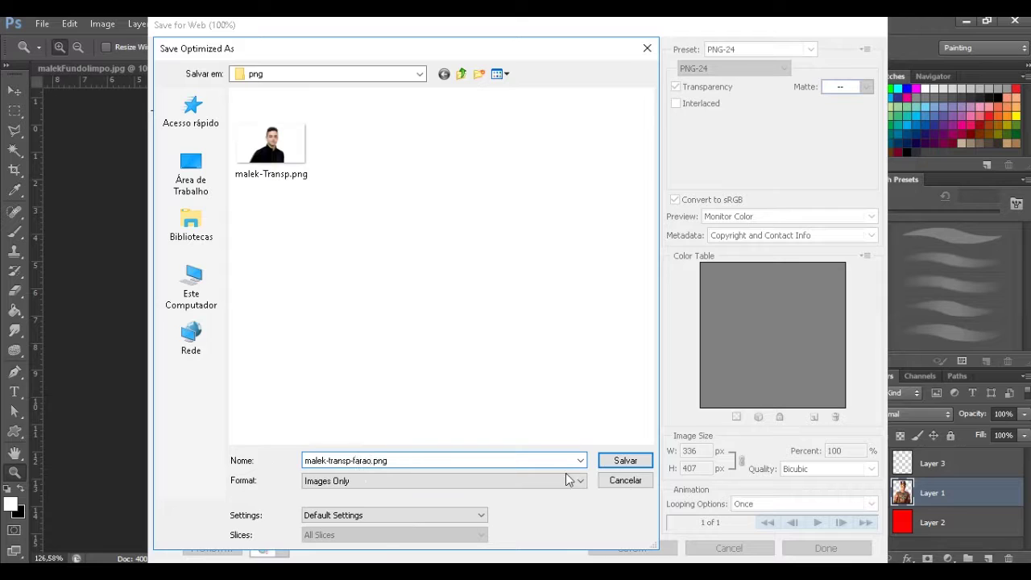
{"action": "key", "text": "Return"}
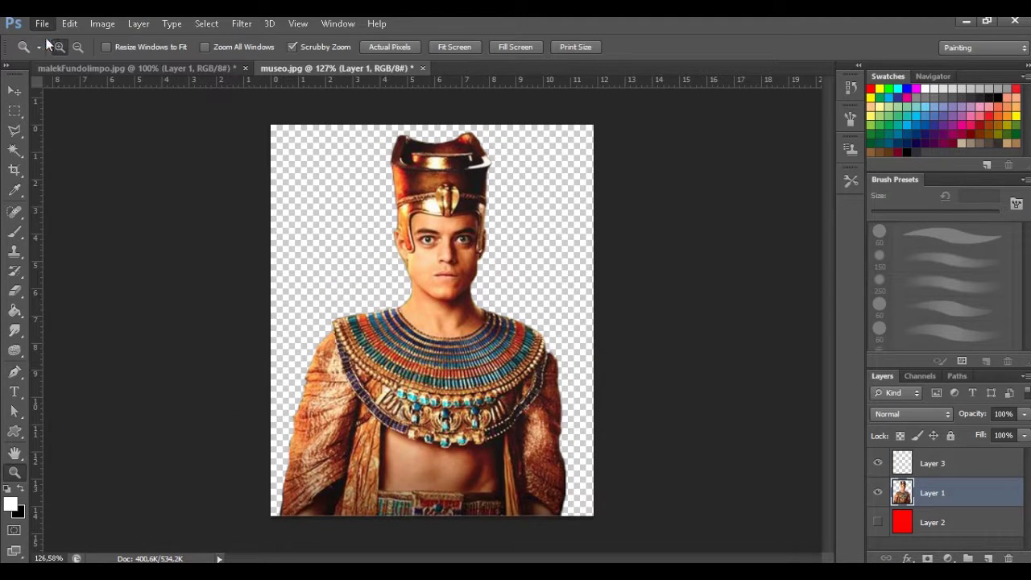
{"action": "key", "text": "ctrl+n"}
Create a new document named 'maleks' and open both transparent portrait PNGs
{"action": "type", "text": "maleks"}
{"action": "left_click", "coordinate": [687, 128]}
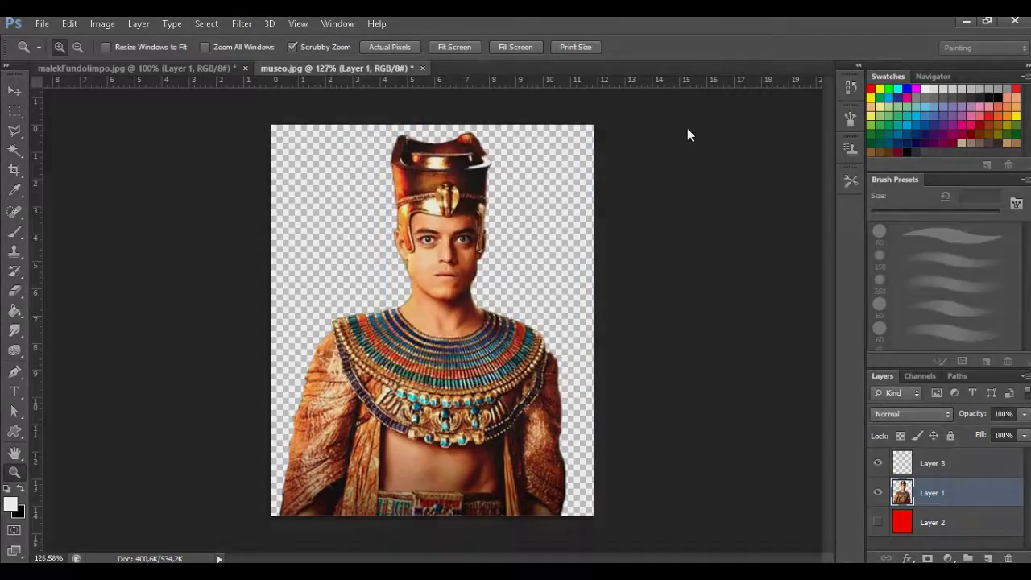
{"action": "left_click", "coordinate": [42, 23]}
{"action": "left_click", "coordinate": [32, 57]}
{"action": "left_click", "coordinate": [415, 132]}
{"action": "left_click", "coordinate": [481, 131], "text": "shift"}
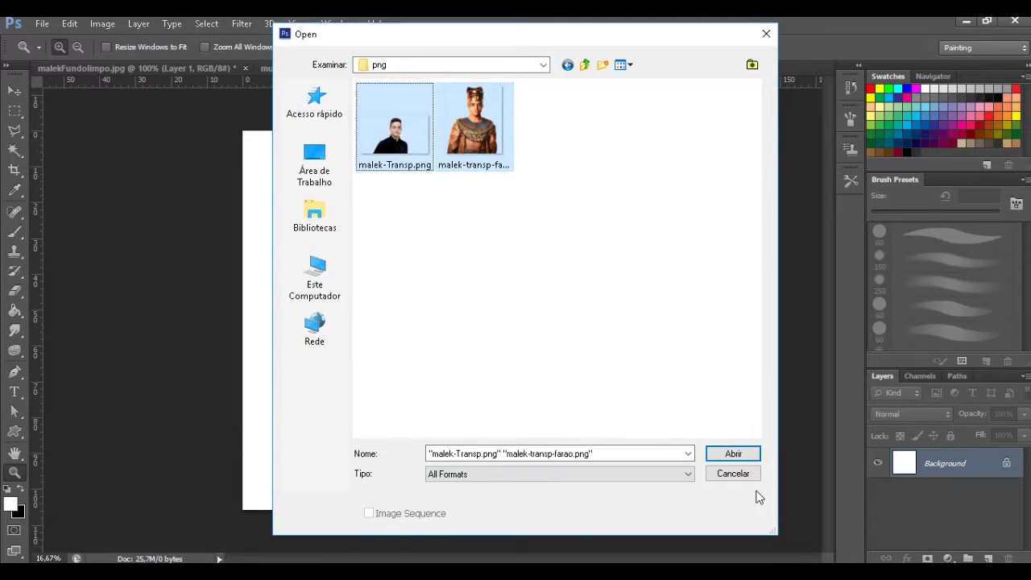
{"action": "left_click", "coordinate": [727, 389]}
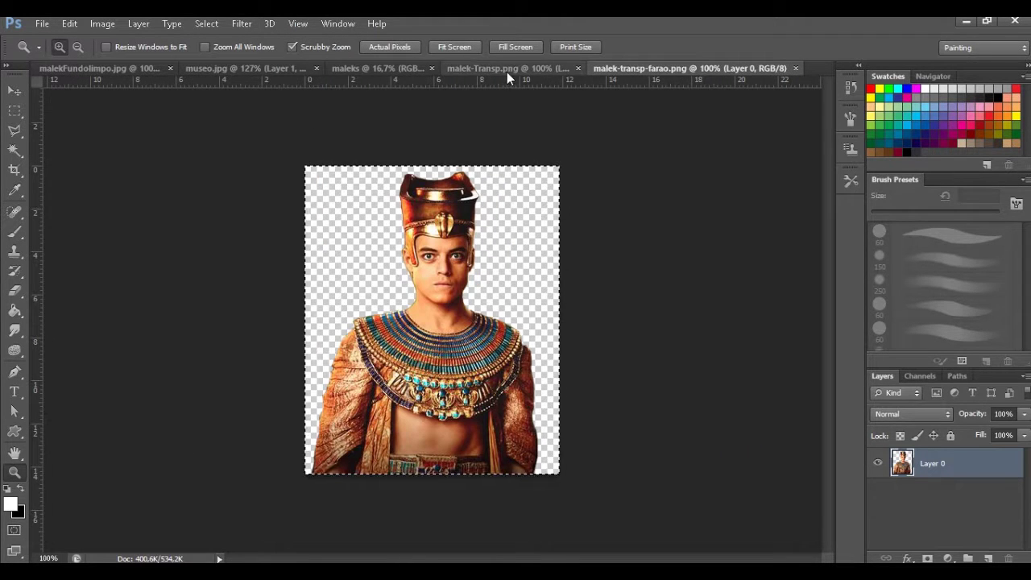
Bring the portraits into the maleks poster and start framing a crop around them
{"action": "left_click", "coordinate": [383, 68]}
{"action": "left_click", "coordinate": [597, 70]}
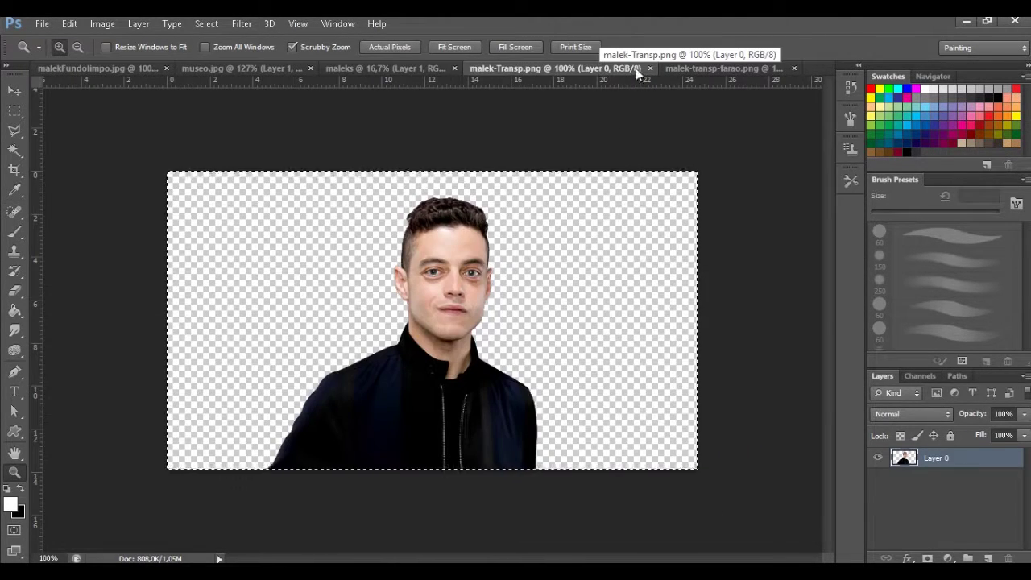
{"action": "left_click", "coordinate": [385, 68]}
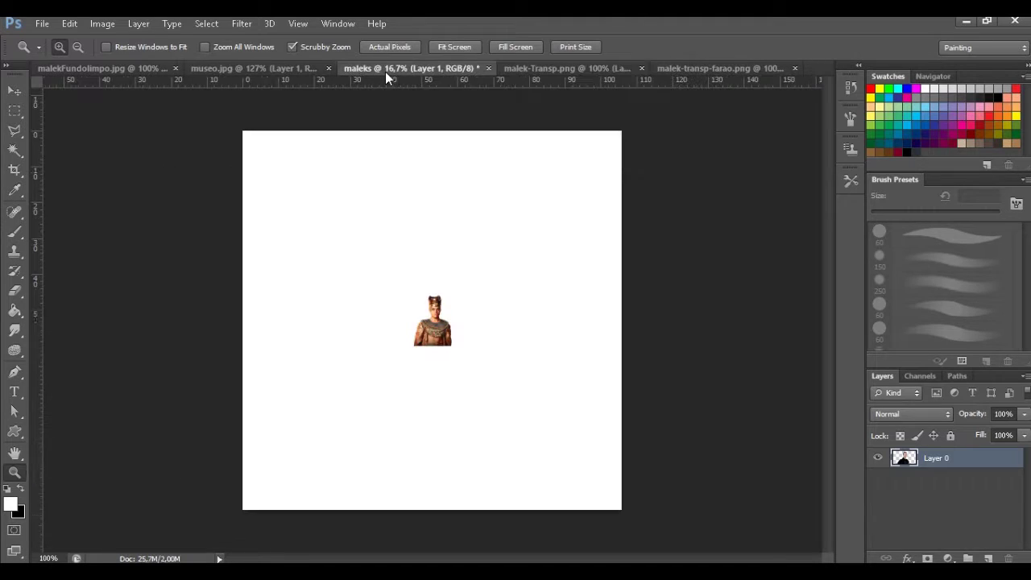
{"action": "left_click", "coordinate": [16, 93]}
{"action": "left_click", "coordinate": [15, 169]}
{"action": "left_click_drag", "start_coordinate": [243, 321], "coordinate": [568, 320]}
Crop the canvas tightly around the portraits and view it at actual pixels
{"action": "left_click_drag", "start_coordinate": [428, 142], "coordinate": [430, 266]}
{"action": "left_click_drag", "start_coordinate": [435, 435], "coordinate": [441, 364]}
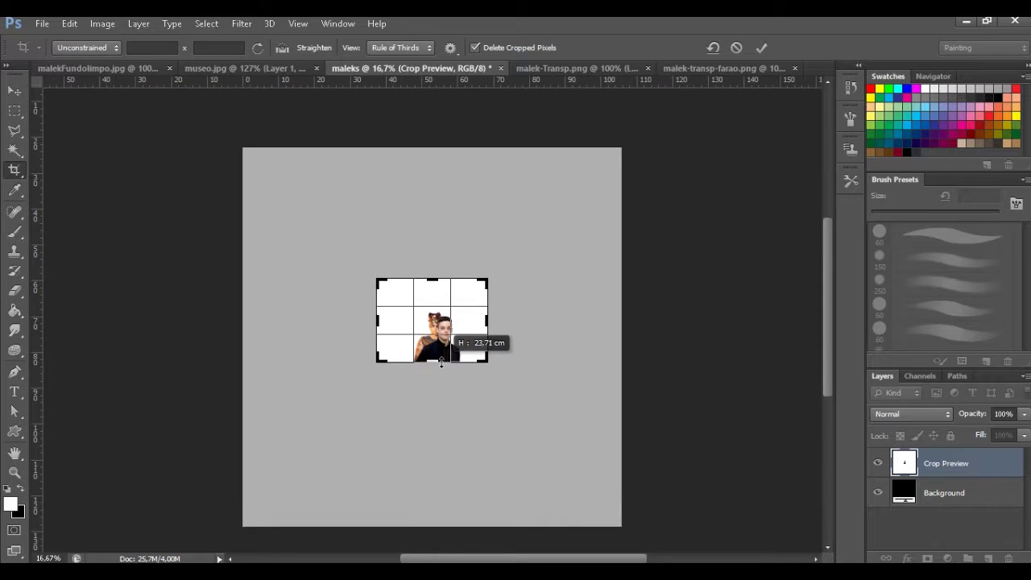
{"action": "key", "text": "Return"}
{"action": "key", "text": "z"}
{"action": "right_click", "coordinate": [456, 338]}
{"action": "left_click", "coordinate": [501, 359]}
Move the black-jacket portrait right and the pharaoh into place side by side
{"action": "key", "text": "v"}
{"action": "left_click_drag", "start_coordinate": [499, 472], "coordinate": [612, 481]}
{"action": "left_click_drag", "start_coordinate": [357, 468], "coordinate": [369, 460]}
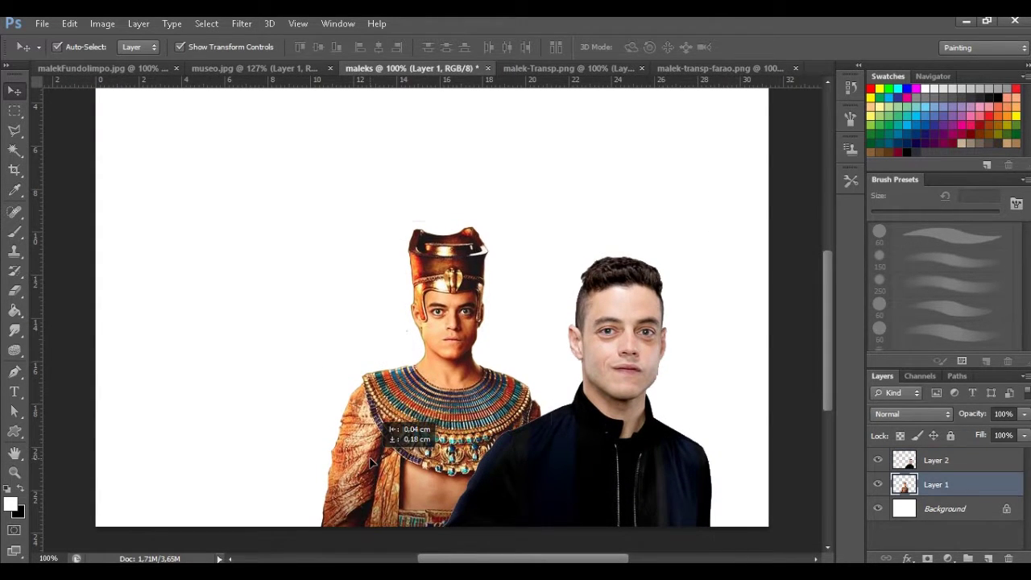
{"action": "scroll", "coordinate": [825, 387], "scroll_direction": "down", "scroll_amount": 2}
{"action": "key", "text": "z"}
{"action": "left_click", "coordinate": [219, 413], "text": "alt"}
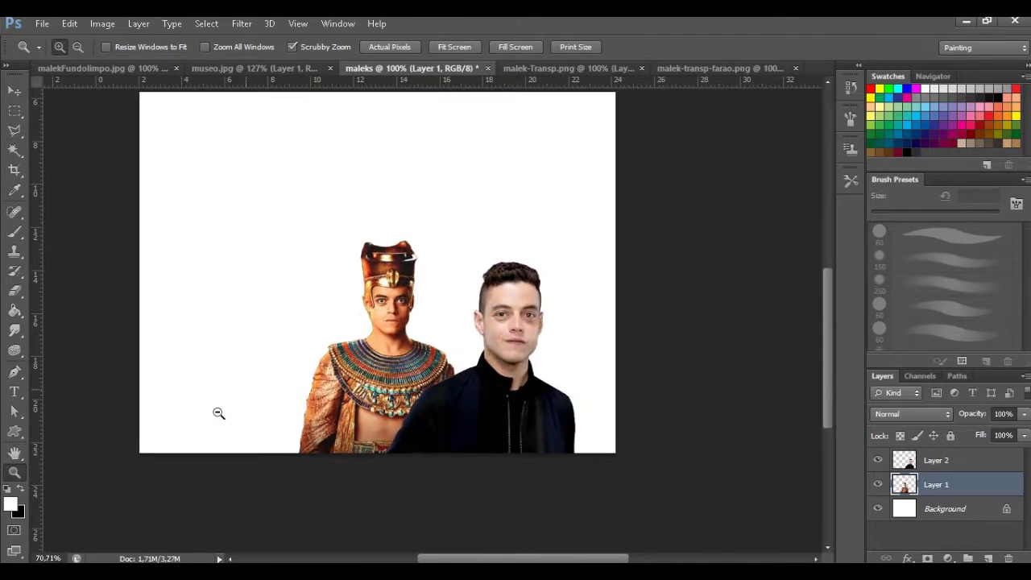
Trim the empty left side to a square canvas and add a new empty layer
{"action": "left_click", "coordinate": [13, 169]}
{"action": "left_click_drag", "start_coordinate": [194, 320], "coordinate": [257, 320]}
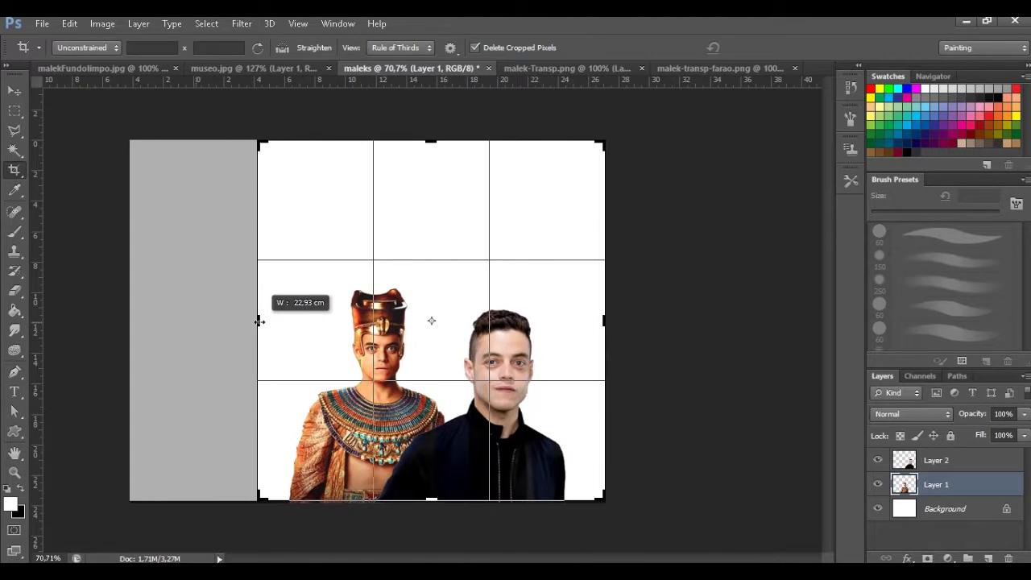
{"action": "key", "text": "ctrl+shift+alt+n"}
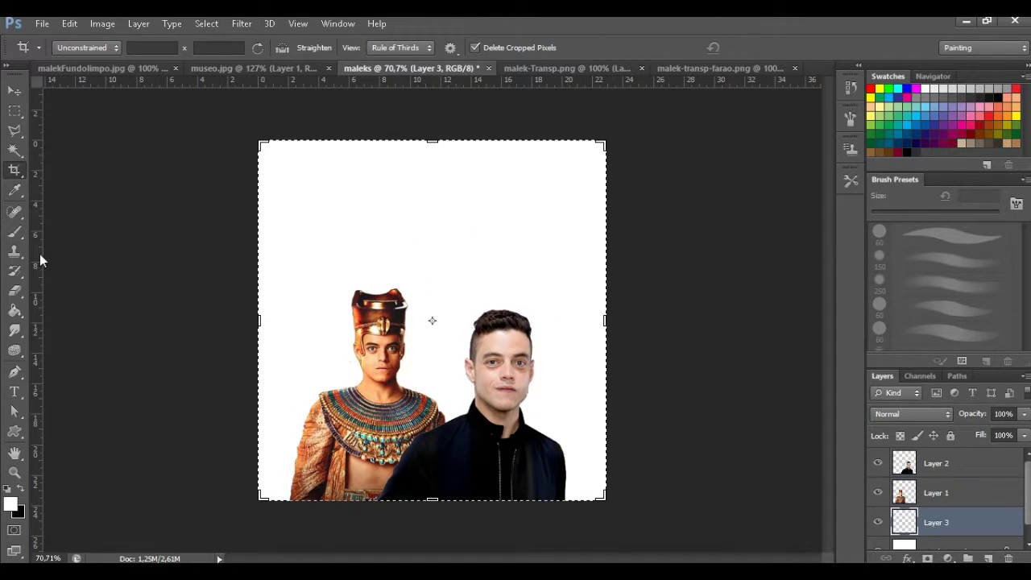
{"action": "key", "text": "b"}
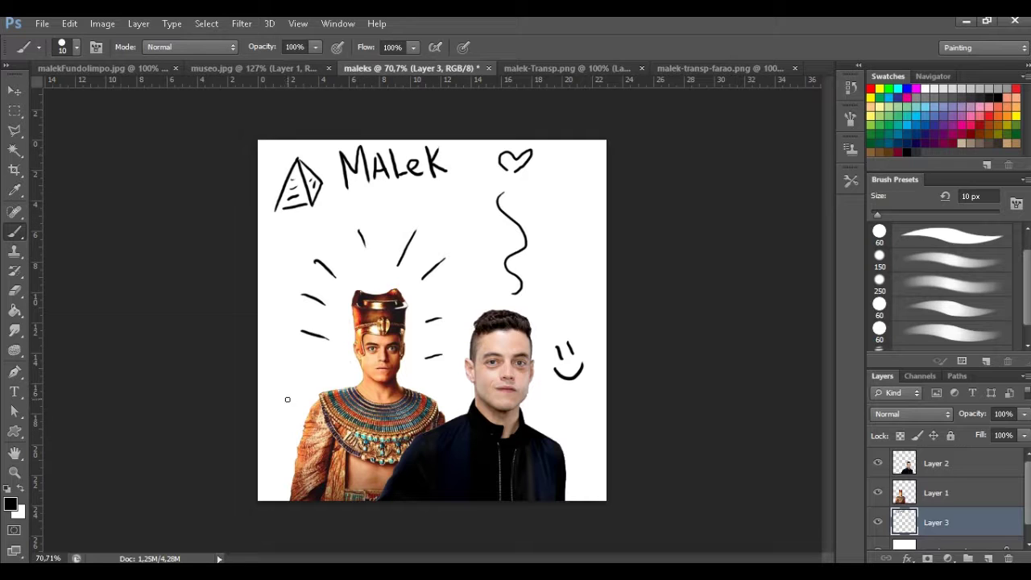
Delete the doodle layer and open chiadoTV.jpg
{"action": "left_click", "coordinate": [879, 520]}
{"action": "left_click", "coordinate": [42, 24]}
{"action": "key", "text": "ctrl+a"}
Copy the whole TV-static image, paste it into the poster and position it
{"action": "left_click", "coordinate": [347, 67]}
{"action": "left_click", "coordinate": [719, 68]}
{"action": "key", "text": "ctrl+c"}
{"action": "left_click", "coordinate": [350, 67]}
{"action": "key", "text": "ctrl+v"}
{"action": "key", "text": "v"}
{"action": "mouse_move", "coordinate": [399, 277]}
{"action": "left_mouse_down"}
{"action": "mouse_move", "coordinate": [475, 278]}
{"action": "mouse_move", "coordinate": [369, 274]}
{"action": "left_mouse_up"}
Free-transform the static layer to cover the poster below a top strip
{"action": "key", "text": "ctrl+t"}
{"action": "left_click_drag", "start_coordinate": [640, 414], "coordinate": [358, 189]}
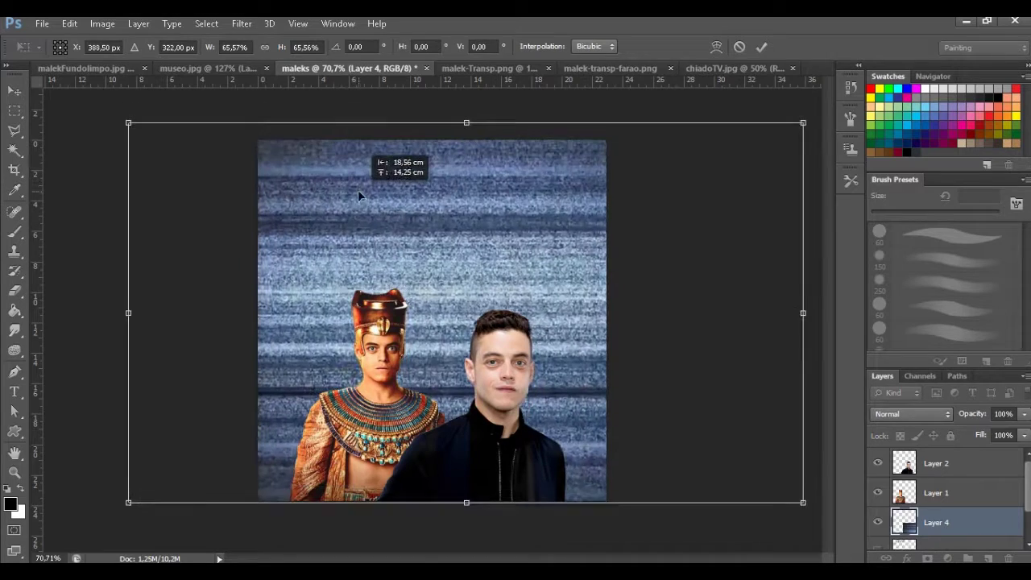
{"action": "left_click_drag", "start_coordinate": [803, 122], "coordinate": [606, 231]}
{"action": "left_click_drag", "start_coordinate": [127, 231], "coordinate": [281, 240]}
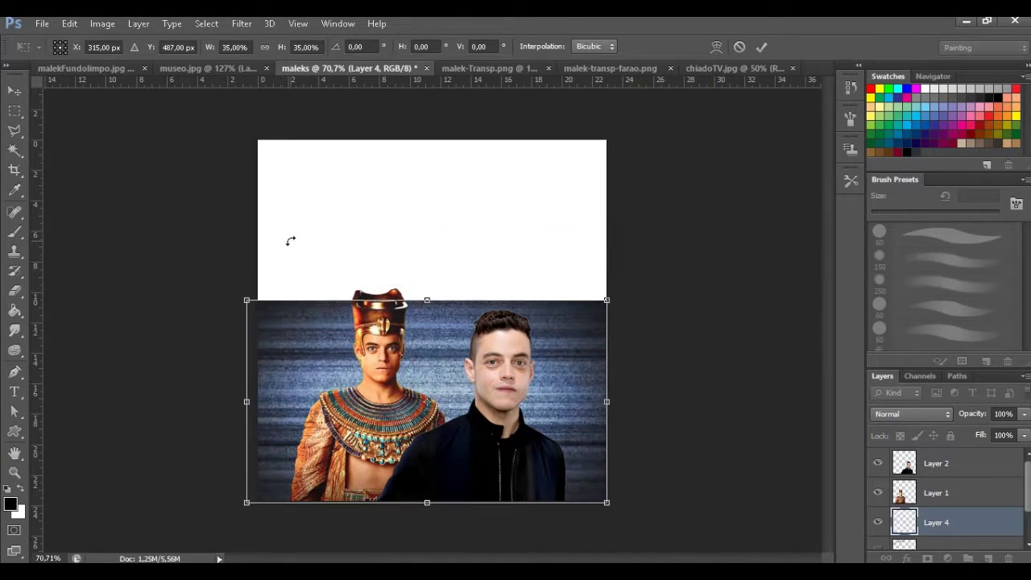
{"action": "left_click_drag", "start_coordinate": [606, 300], "coordinate": [744, 211]}
{"action": "left_click_drag", "start_coordinate": [594, 322], "coordinate": [564, 322]}
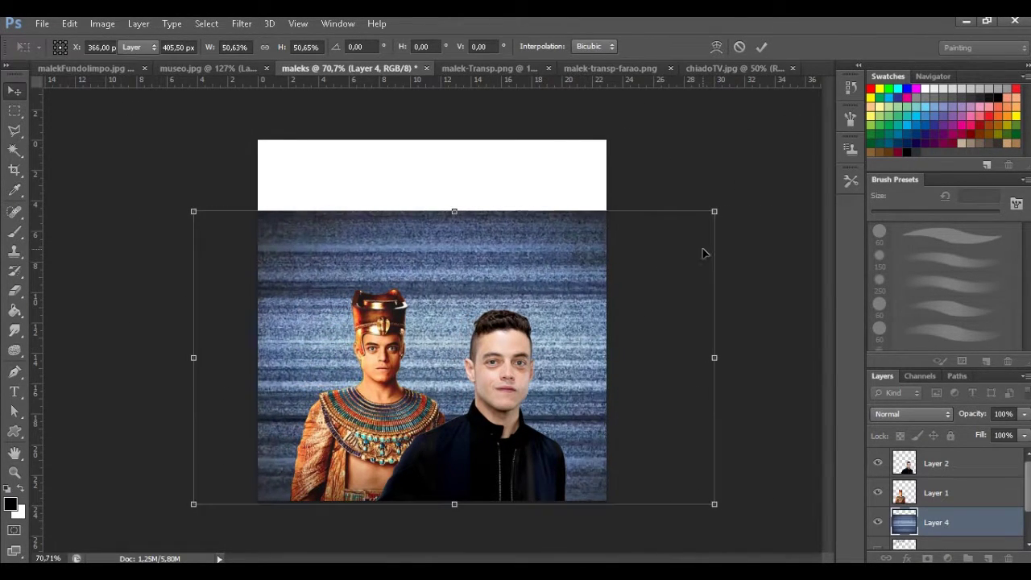
{"action": "key", "text": "Return"}
On a new layer, select a strip across the canvas top and fill it black
{"action": "left_click", "coordinate": [987, 558]}
{"action": "left_click", "coordinate": [15, 110]}
{"action": "mouse_move", "coordinate": [258, 140]}
{"action": "left_mouse_down"}
{"action": "mouse_move", "coordinate": [566, 204]}
{"action": "mouse_move", "coordinate": [606, 233]}
{"action": "left_mouse_up"}
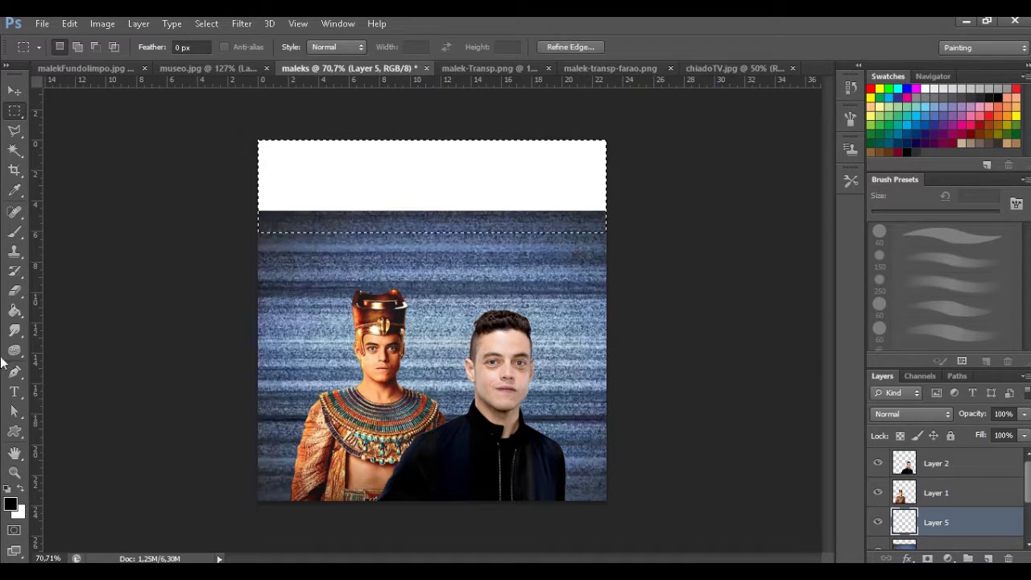
{"action": "key", "text": "g"}
{"action": "left_click", "coordinate": [417, 218]}
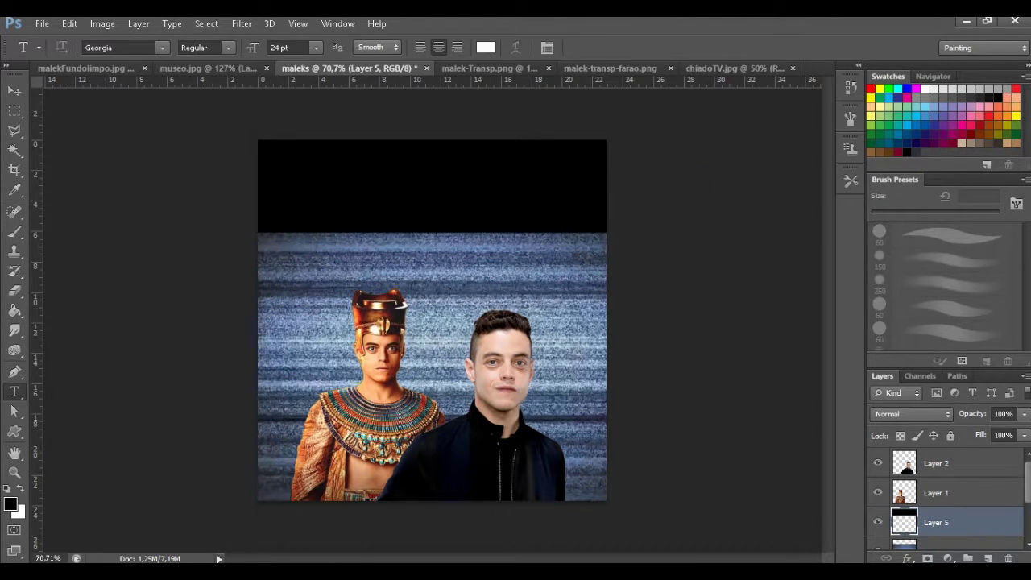
Finish the 'Rami Malek' title, scale it up greatly and nudge it into the black band
{"action": "left_click", "coordinate": [286, 177]}
{"action": "type", "text": "ami Ma"}
{"action": "left_click", "coordinate": [15, 91]}
{"action": "left_click", "coordinate": [521, 231]}
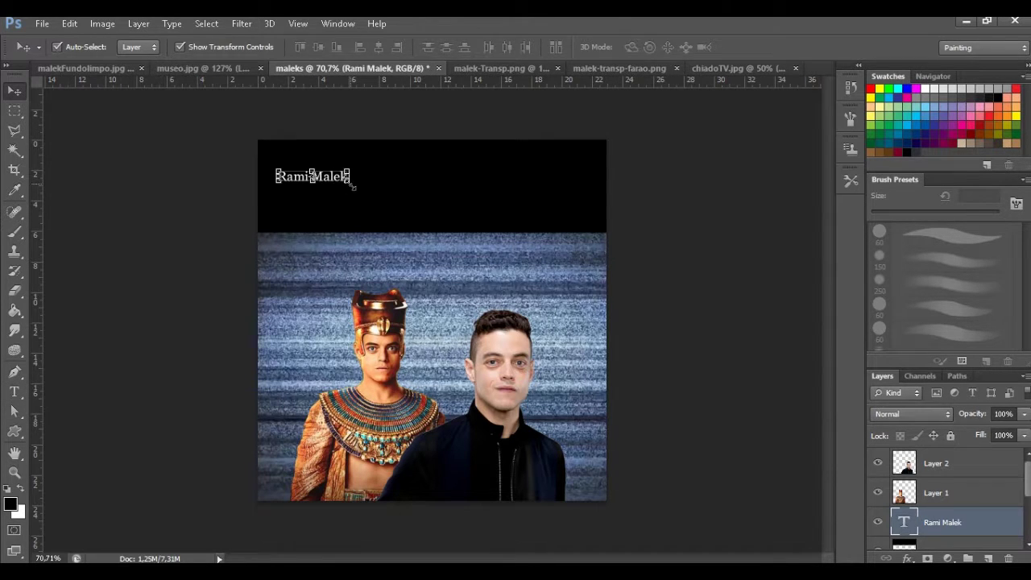
{"action": "key", "text": "ctrl+t"}
{"action": "left_click_drag", "start_coordinate": [347, 182], "coordinate": [584, 224]}
{"action": "key", "text": "Return"}
{"action": "left_click_drag", "start_coordinate": [439, 179], "coordinate": [436, 167]}
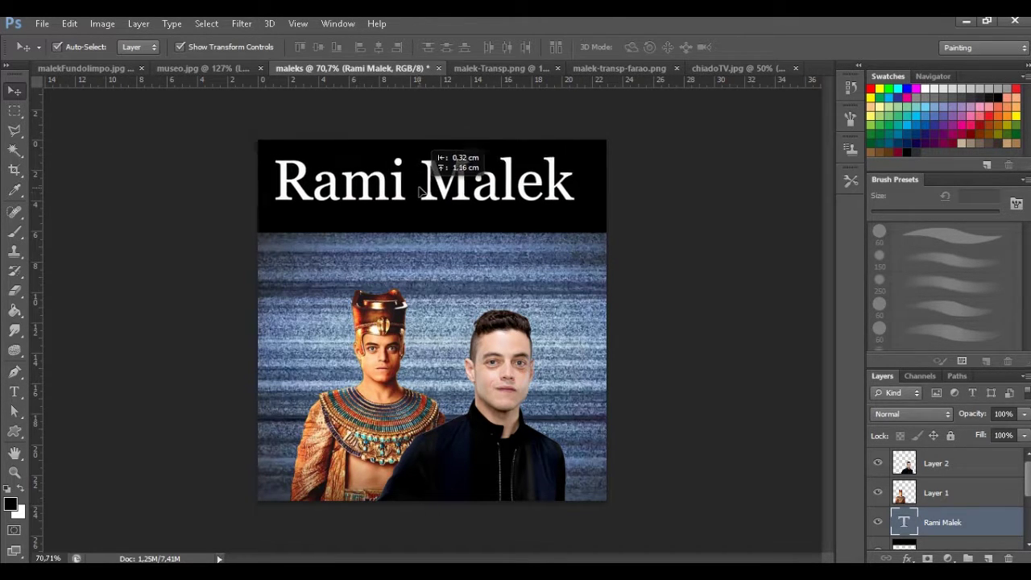
Try title fonts: Matura MT Script Capitals, a typewriter face, PerryGothic, Stencil Std, Top Secret
{"action": "left_click", "coordinate": [15, 391]}
{"action": "left_click", "coordinate": [162, 48]}
{"action": "left_click", "coordinate": [253, 322]}
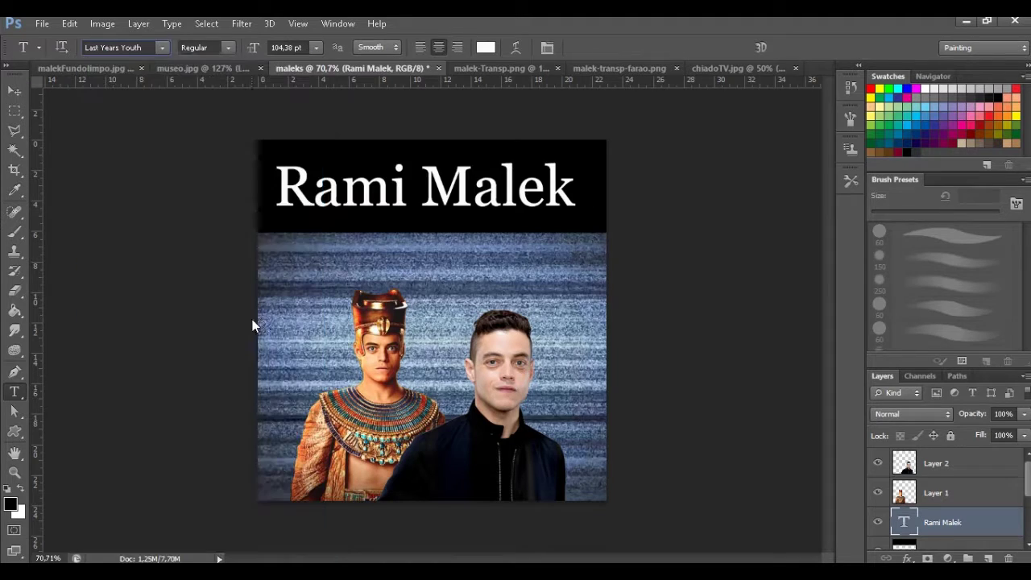
{"action": "left_click", "coordinate": [162, 48]}
{"action": "left_click", "coordinate": [193, 106]}
{"action": "left_click", "coordinate": [162, 47]}
{"action": "left_click", "coordinate": [248, 319]}
{"action": "left_click", "coordinate": [162, 47]}
{"action": "left_click", "coordinate": [193, 172]}
{"action": "left_click", "coordinate": [162, 47]}
{"action": "left_click", "coordinate": [286, 296]}
{"action": "left_click", "coordinate": [162, 48]}
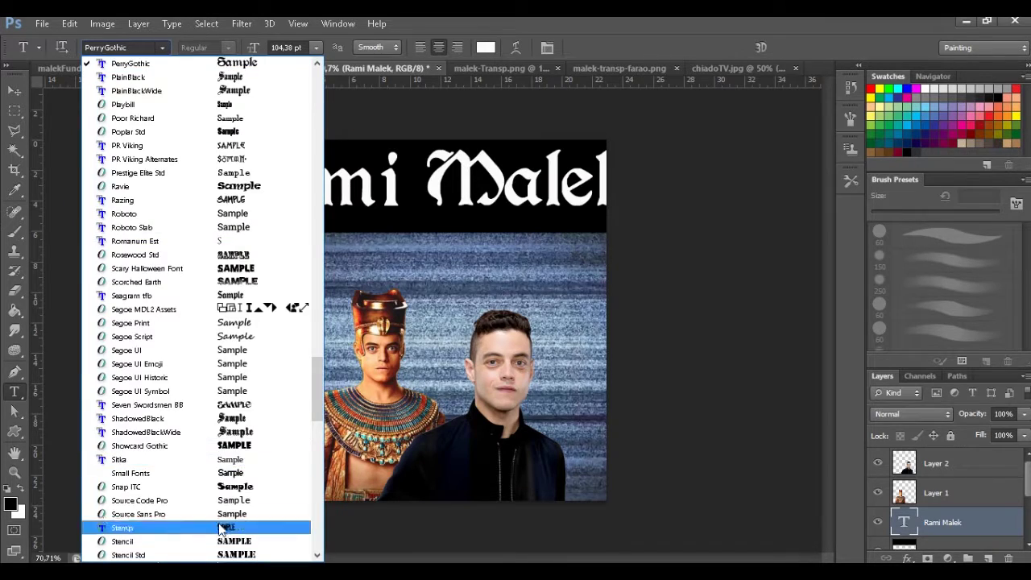
{"action": "left_click", "coordinate": [223, 528]}
{"action": "left_click", "coordinate": [162, 48]}
{"action": "left_click", "coordinate": [237, 214]}
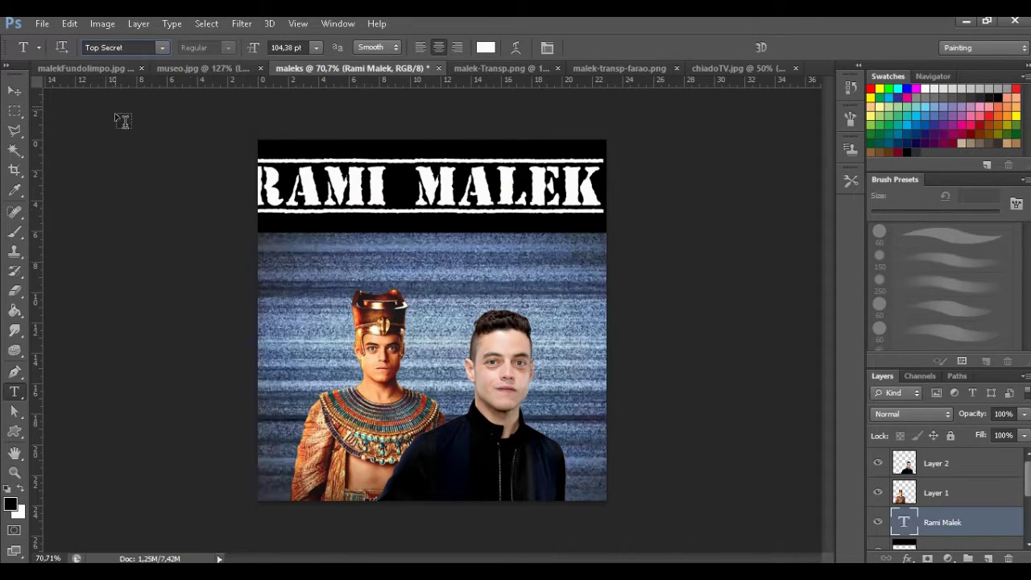
Try Seagram tfb, Showcard Gothic, Tribal, Viner Hand ITC, Berlin Sans FB, Burrito and Defused, then settle on Fixedsys
{"action": "left_click", "coordinate": [162, 48]}
{"action": "scroll", "coordinate": [228, 186], "scroll_direction": "up", "scroll_amount": 10}
{"action": "left_click", "coordinate": [227, 186]}
{"action": "left_click", "coordinate": [162, 48]}
{"action": "left_click", "coordinate": [242, 228]}
{"action": "left_click", "coordinate": [162, 47]}
{"action": "left_click", "coordinate": [230, 377]}
{"action": "left_click", "coordinate": [162, 47]}
{"action": "left_click", "coordinate": [228, 132]}
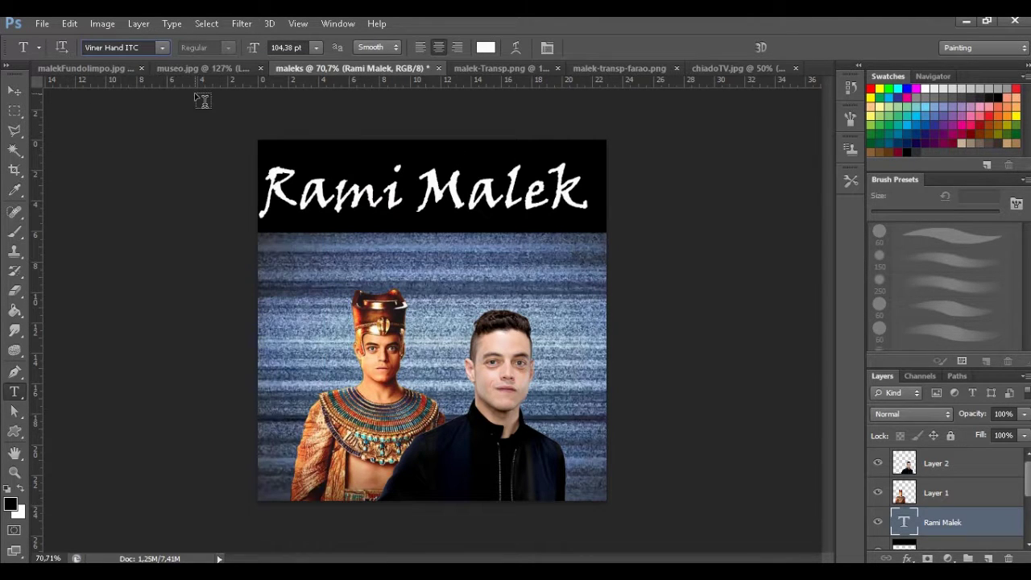
{"action": "left_click", "coordinate": [162, 48]}
{"action": "left_click_drag", "start_coordinate": [317, 486], "coordinate": [342, 72]}
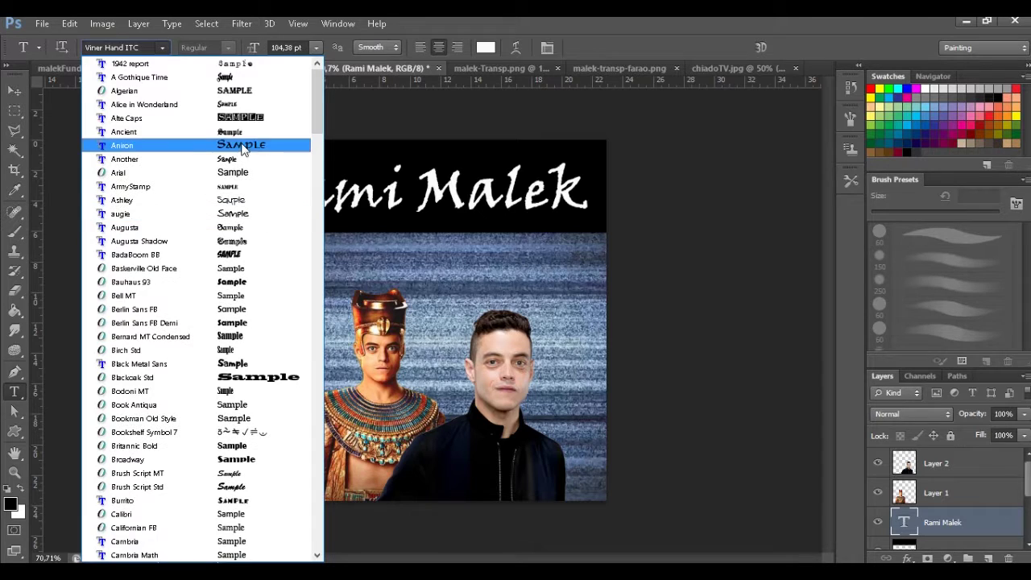
{"action": "left_click", "coordinate": [241, 132]}
{"action": "left_click", "coordinate": [161, 46]}
{"action": "left_click", "coordinate": [137, 242]}
{"action": "left_click", "coordinate": [162, 48]}
{"action": "left_click", "coordinate": [218, 265]}
{"action": "left_click", "coordinate": [162, 48]}
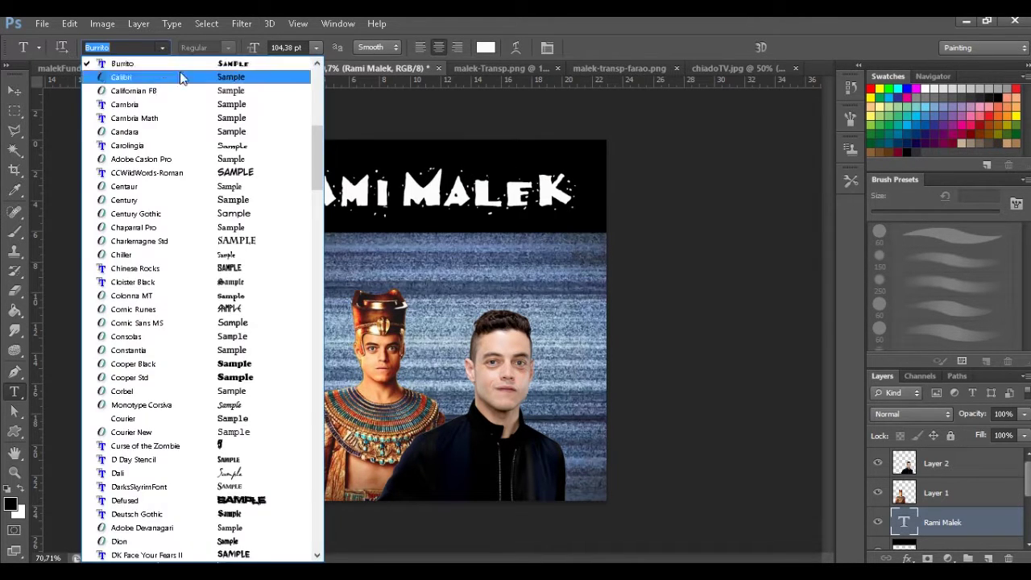
{"action": "left_click", "coordinate": [232, 504]}
{"action": "left_click", "coordinate": [161, 48]}
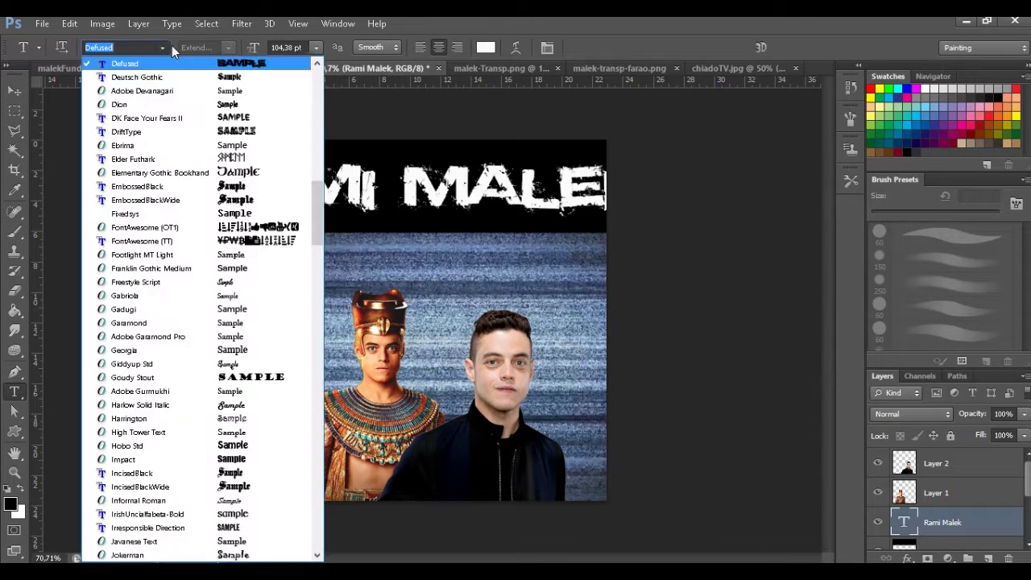
{"action": "left_click", "coordinate": [260, 379]}
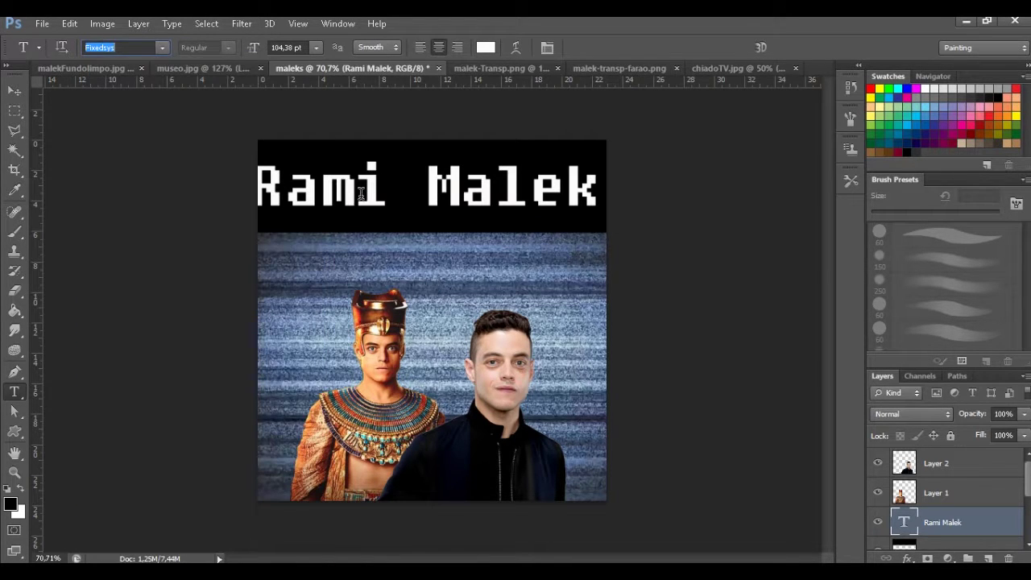
Commit the Fixedsys title and shift it to centre in the black band
{"action": "key", "text": "ctrl+Return"}
{"action": "key", "text": "ctrl+t"}
{"action": "left_click_drag", "start_coordinate": [427, 197], "coordinate": [435, 197]}
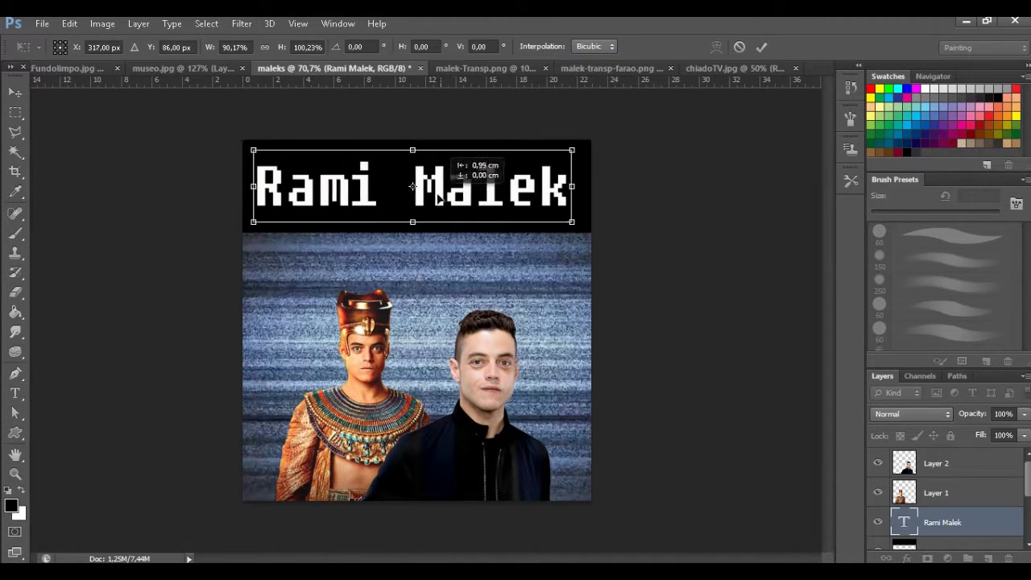
{"action": "key", "text": "Return"}
Darken both portraits with Levels: Layer 2's shadows, then Layer 1's shadows to 46
{"action": "left_click", "coordinate": [939, 463]}
{"action": "key", "text": "ctrl+l"}
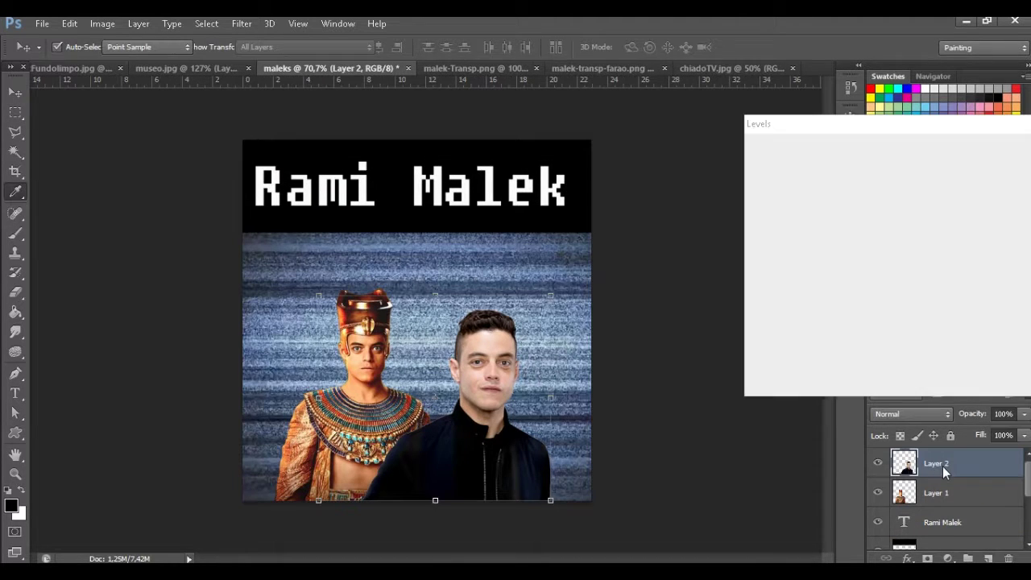
{"action": "left_click_drag", "start_coordinate": [949, 295], "coordinate": [935, 295]}
{"action": "mouse_move", "coordinate": [849, 295]}
{"action": "left_mouse_down"}
{"action": "mouse_move", "coordinate": [819, 292]}
{"action": "mouse_move", "coordinate": [857, 295]}
{"action": "left_mouse_up"}
{"action": "left_click", "coordinate": [1004, 150]}
{"action": "left_click", "coordinate": [933, 493]}
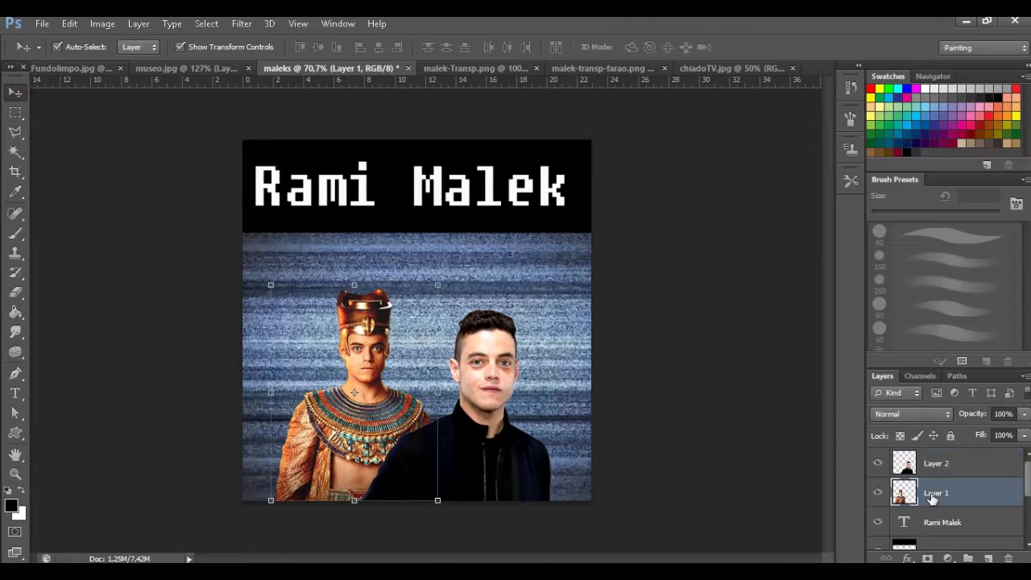
{"action": "key", "text": "ctrl+l"}
{"action": "left_click_drag", "start_coordinate": [764, 294], "coordinate": [798, 293]}
{"action": "left_click", "coordinate": [1002, 149]}
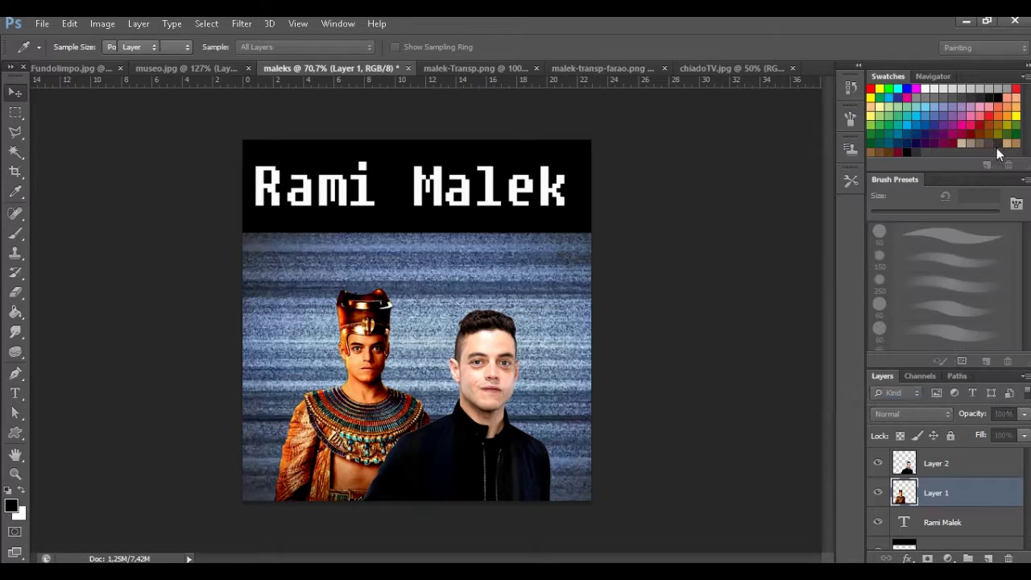
Add the subtitle 'Faraó ou Robô?' and centre it under the title
{"action": "key", "text": "v"}
{"action": "left_click", "coordinate": [16, 393]}
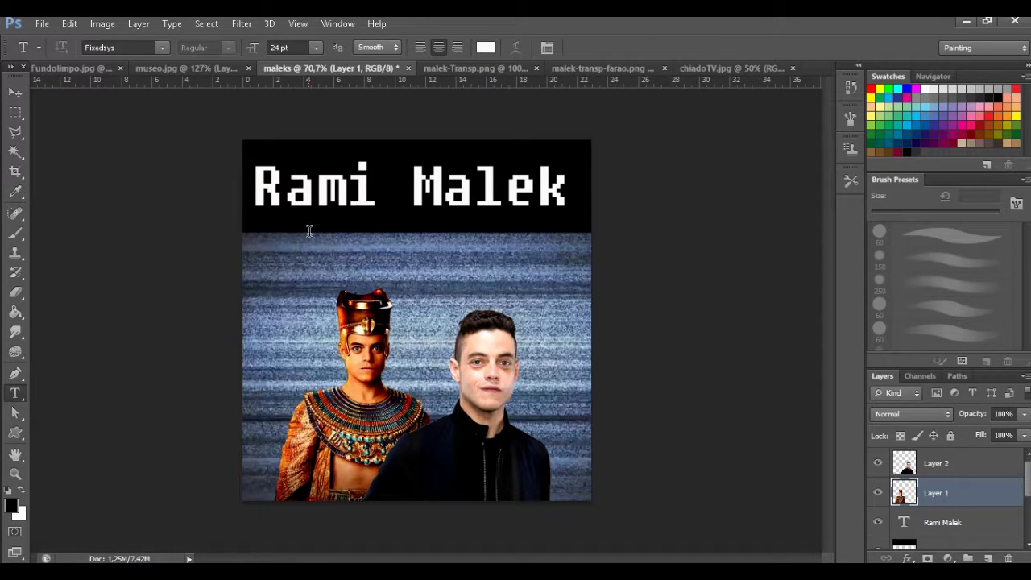
{"action": "left_click", "coordinate": [309, 231]}
{"action": "type", "text": "Faraó, ou r"}
{"action": "key", "text": "BackSpace"}
{"action": "type", "text": "Robô?"}
{"action": "left_click", "coordinate": [15, 92]}
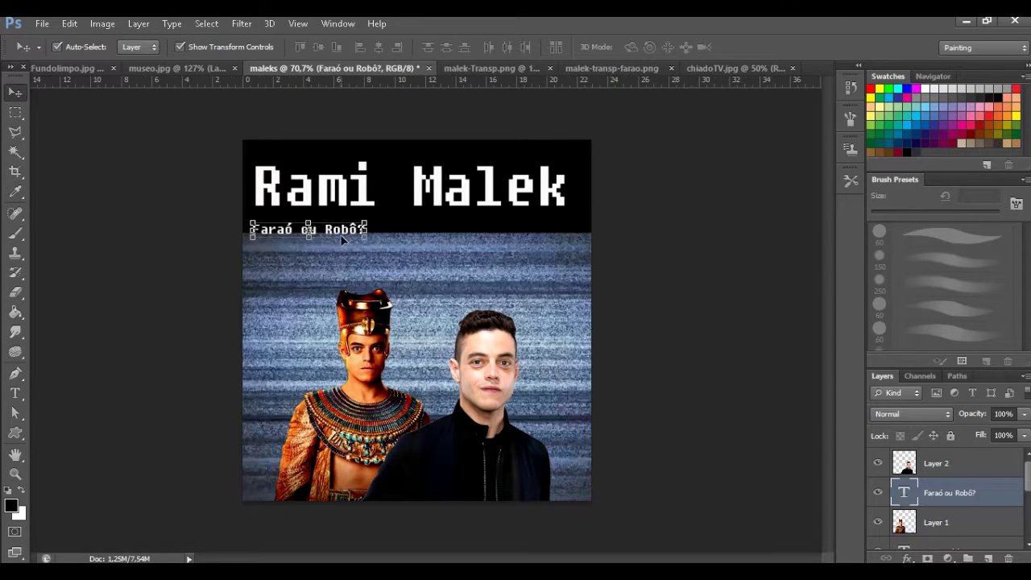
{"action": "left_click_drag", "start_coordinate": [306, 232], "coordinate": [405, 233]}
{"action": "left_click_drag", "start_coordinate": [401, 228], "coordinate": [400, 228]}
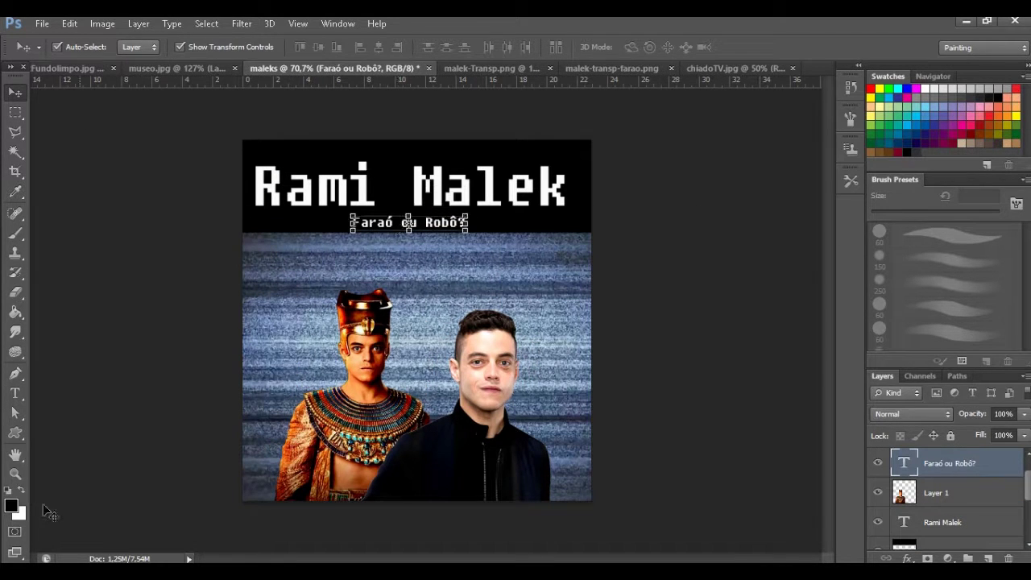
Add the creator's social handle as text at the bottom right
{"action": "left_click", "coordinate": [15, 393]}
{"action": "type", "text": "@prissguerero1"}
{"action": "key", "text": "ctrl+Return"}
{"action": "left_click_drag", "start_coordinate": [367, 498], "coordinate": [435, 499]}
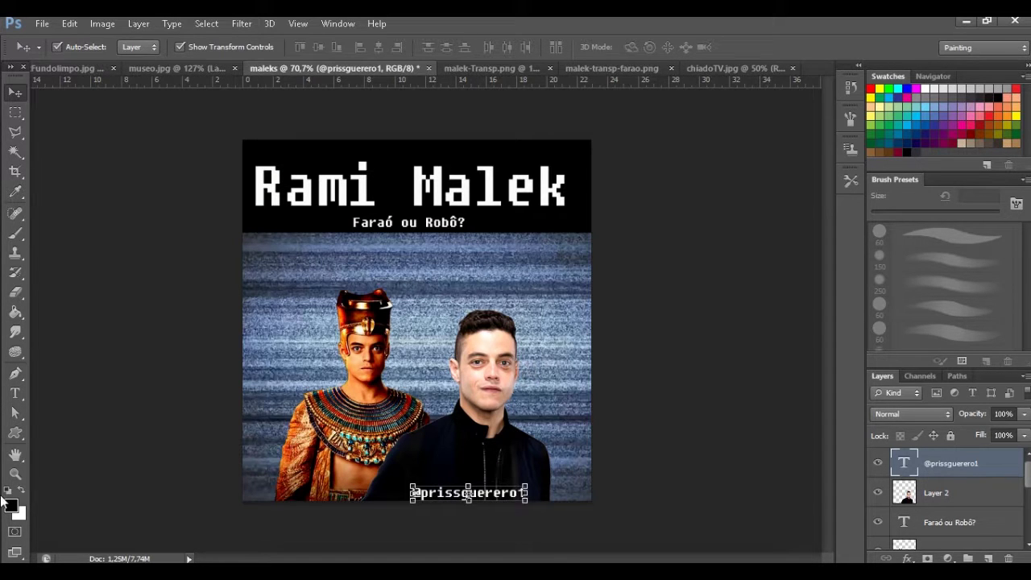
Save the poster for web as a PNG-24 named ramiMalekFinal
{"action": "left_click", "coordinate": [42, 410]}
{"action": "key", "text": "ctrl+alt+shift+s"}
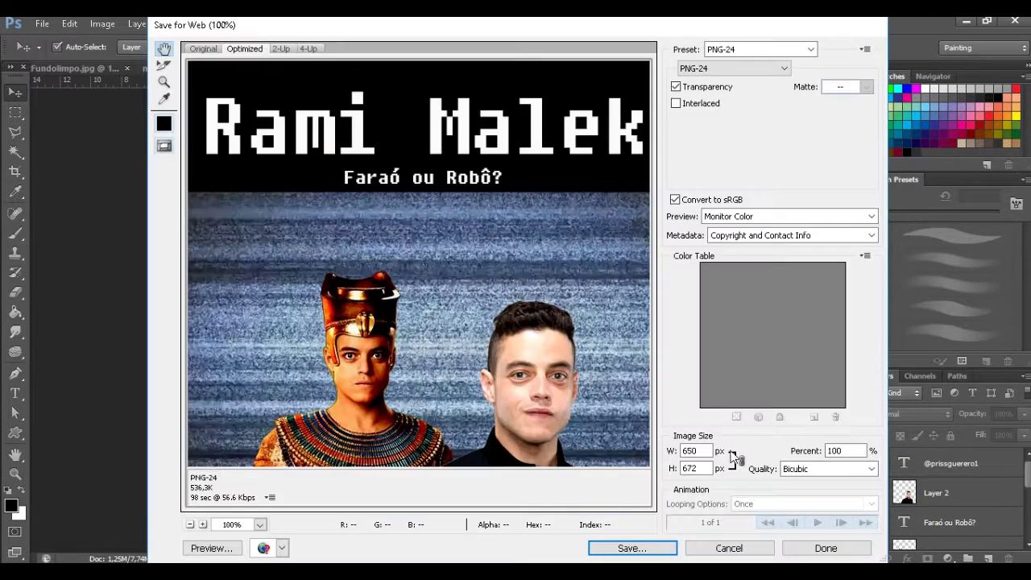
{"action": "left_click", "coordinate": [632, 548]}
{"action": "type", "text": "ramiMalekFara"}
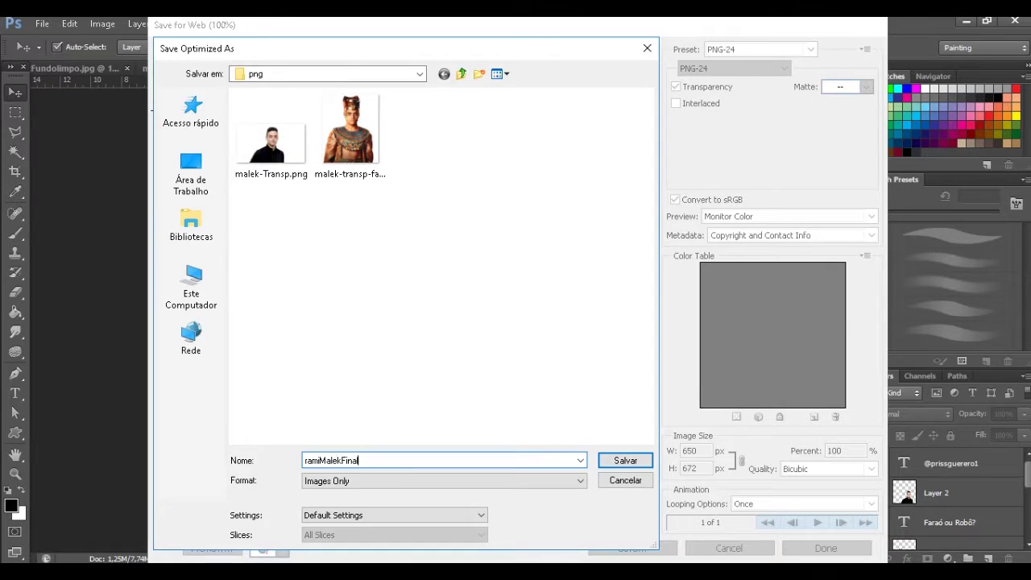
{"action": "key", "text": "Return"}
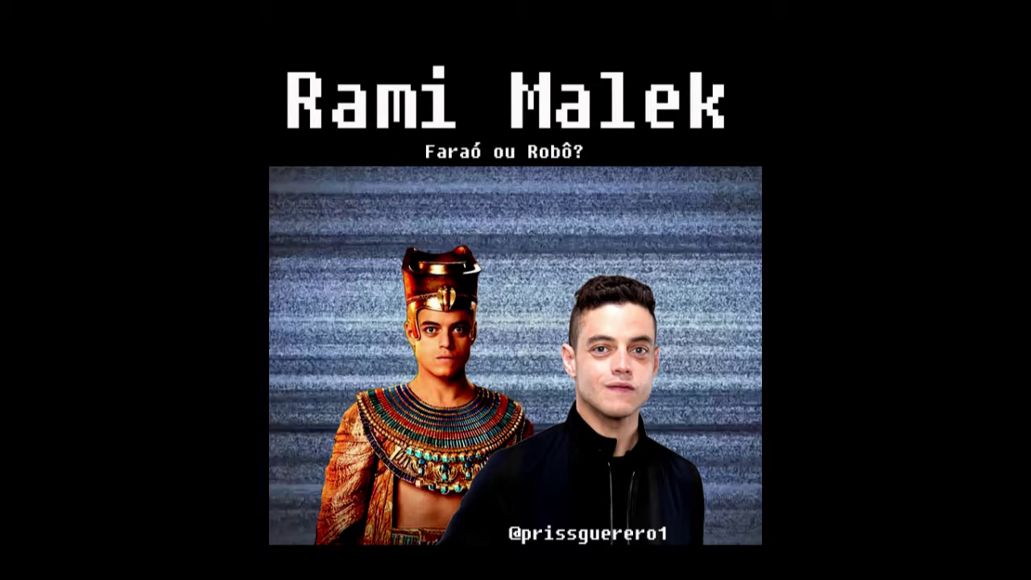